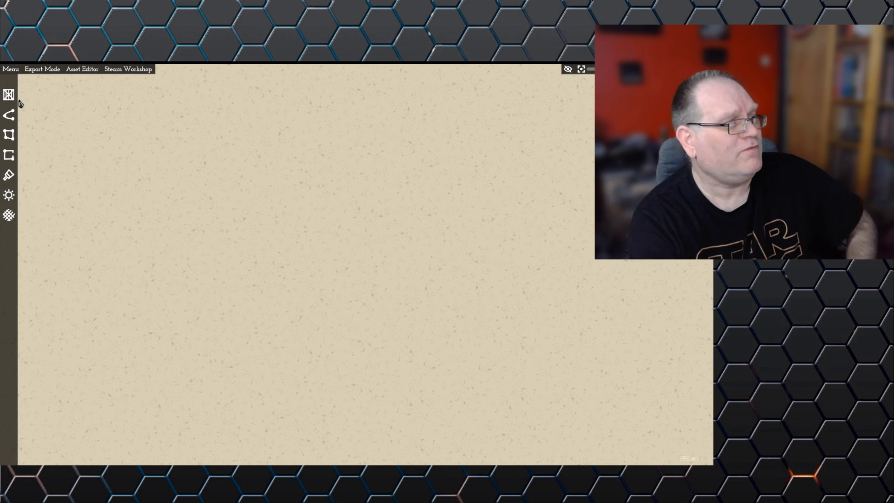
Place five trees of varying sizes in the upper right of the map, and try scaling another tree up and down
{"action": "left_click", "coordinate": [9, 95]}
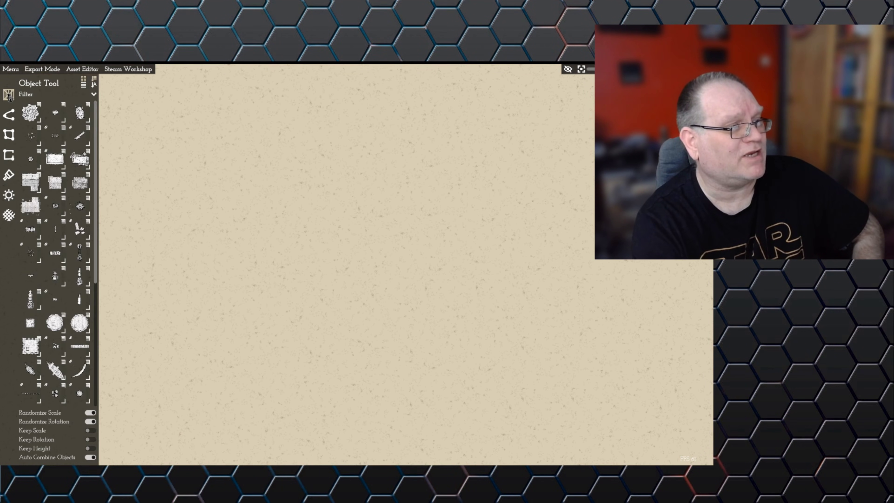
{"action": "left_click", "coordinate": [54, 112]}
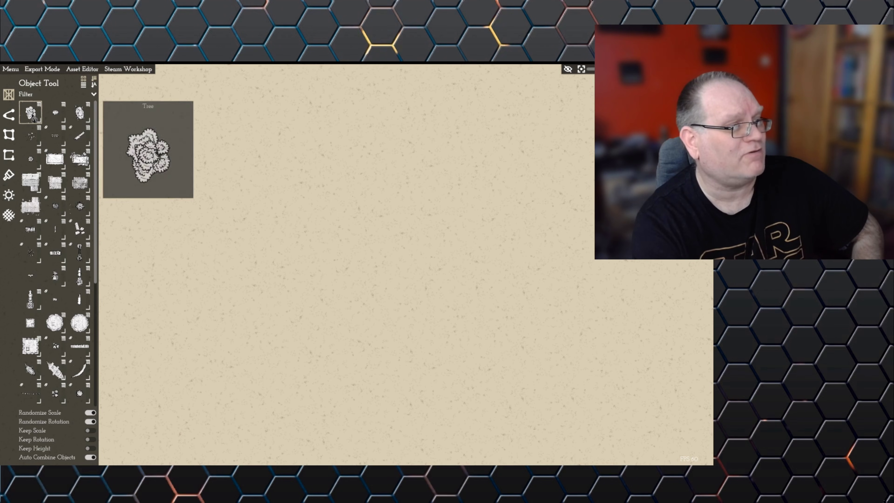
{"action": "left_click", "coordinate": [34, 117]}
{"action": "left_click", "coordinate": [420, 190]}
{"action": "left_click", "coordinate": [565, 199]}
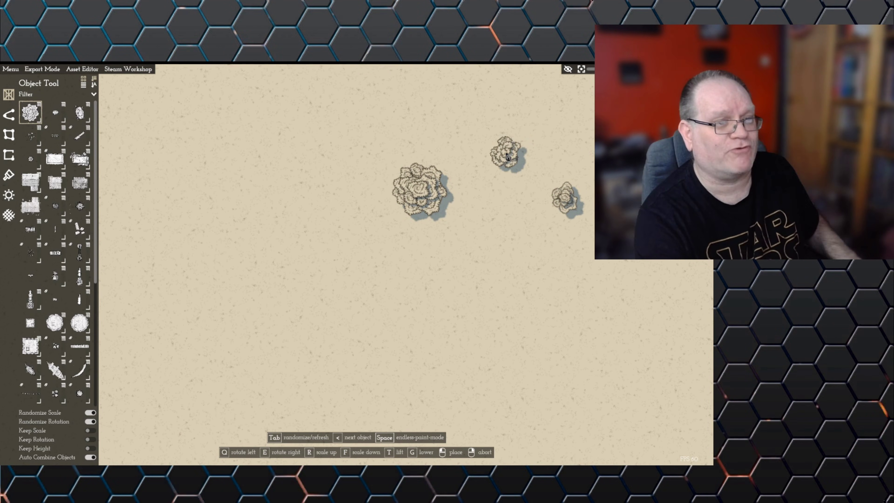
{"action": "left_click", "coordinate": [507, 154]}
{"action": "left_click", "coordinate": [495, 233]}
{"action": "left_click", "coordinate": [559, 250]}
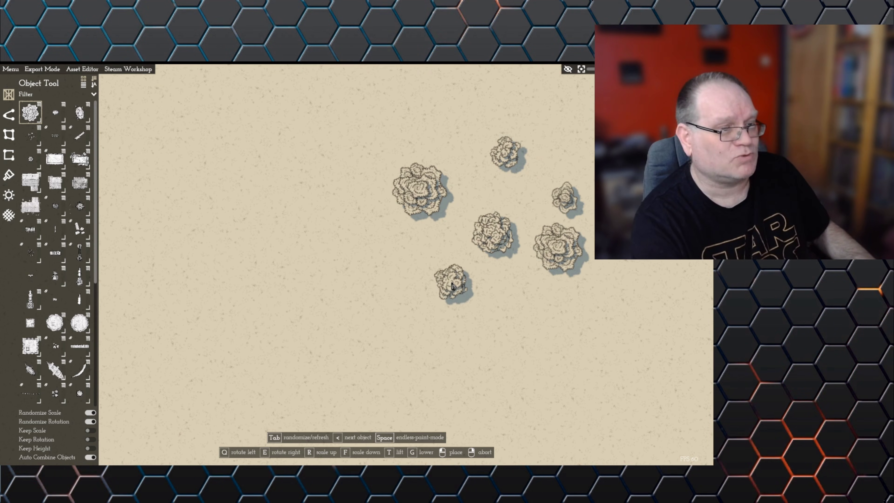
{"action": "key", "text": "r"}
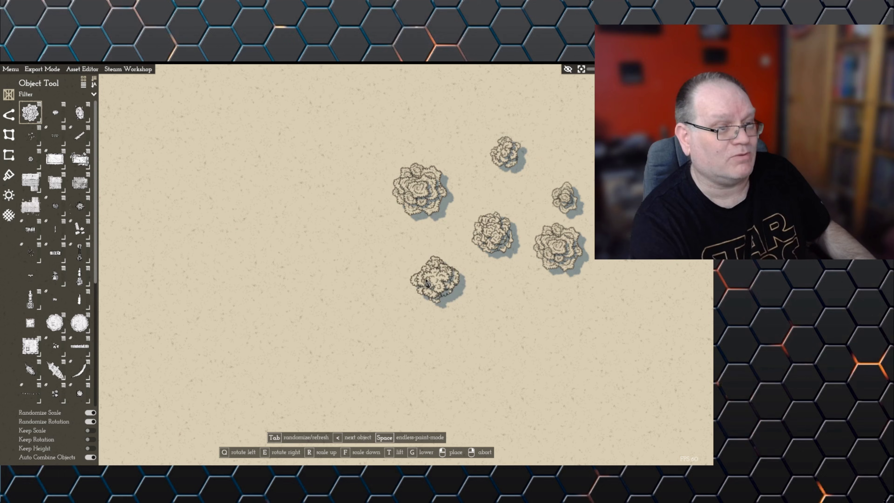
{"action": "key", "text": "f"}
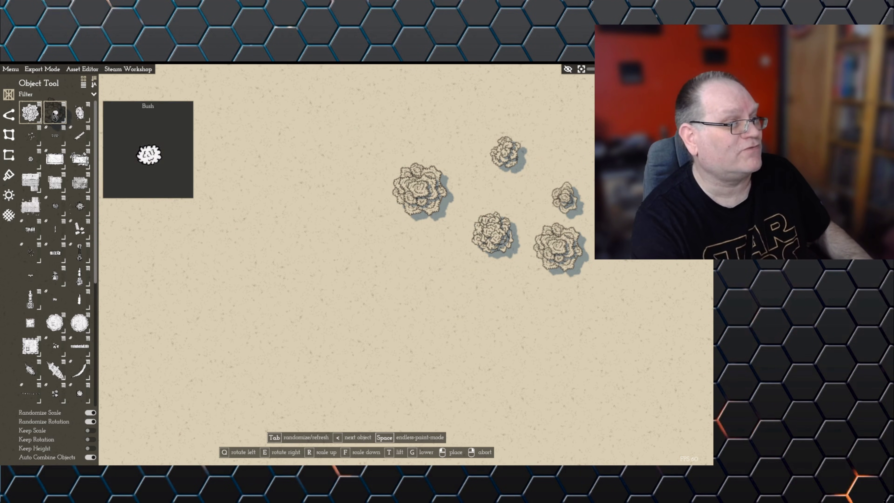
Place a large L-shaped house with a tiled roof diagonally to the lower left of the trees
{"action": "mouse_move", "coordinate": [78, 118]}
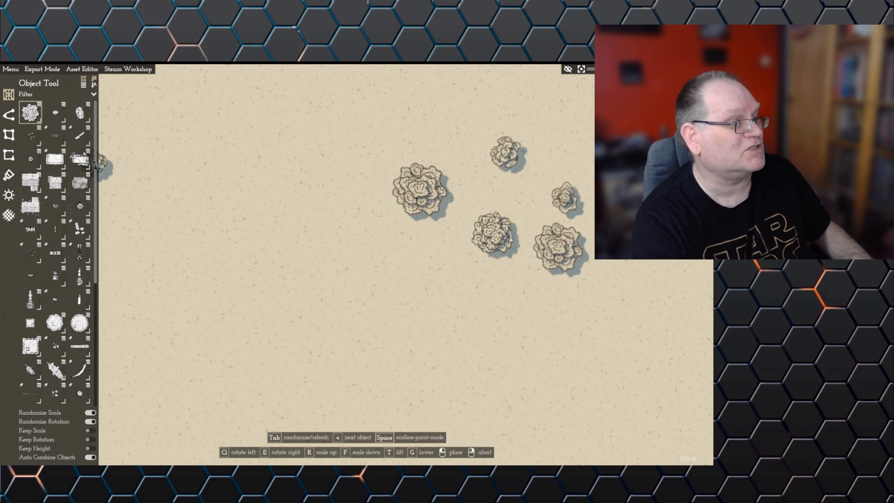
{"action": "mouse_move", "coordinate": [78, 145]}
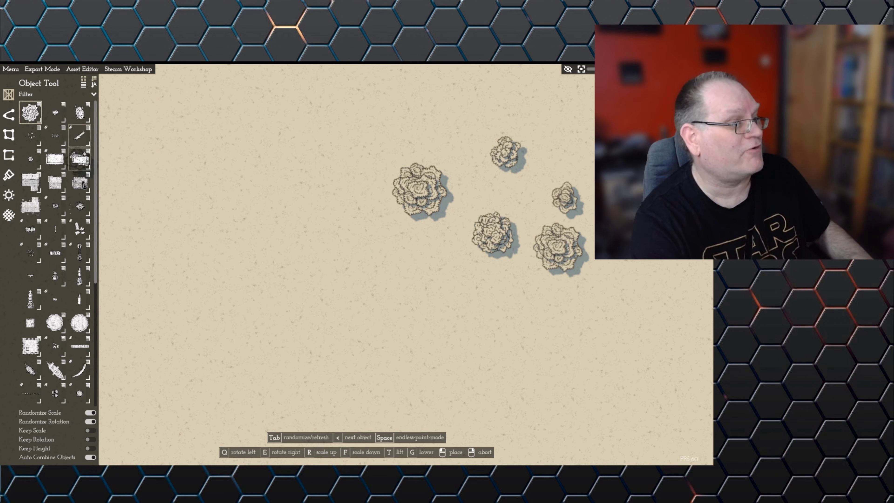
{"action": "mouse_move", "coordinate": [84, 165]}
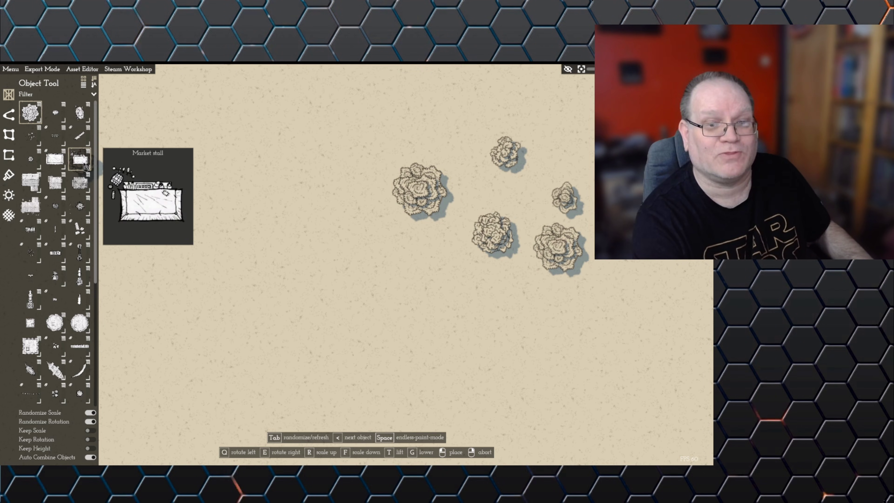
{"action": "mouse_move", "coordinate": [36, 183]}
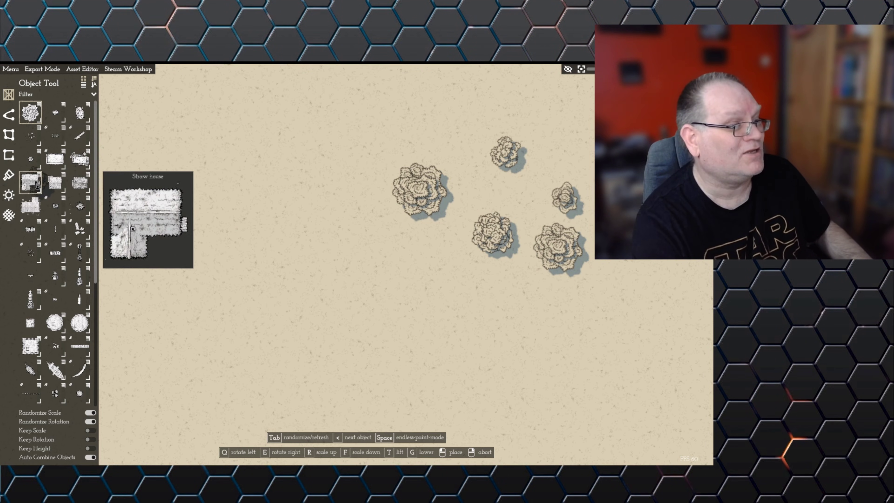
{"action": "left_click", "coordinate": [36, 211]}
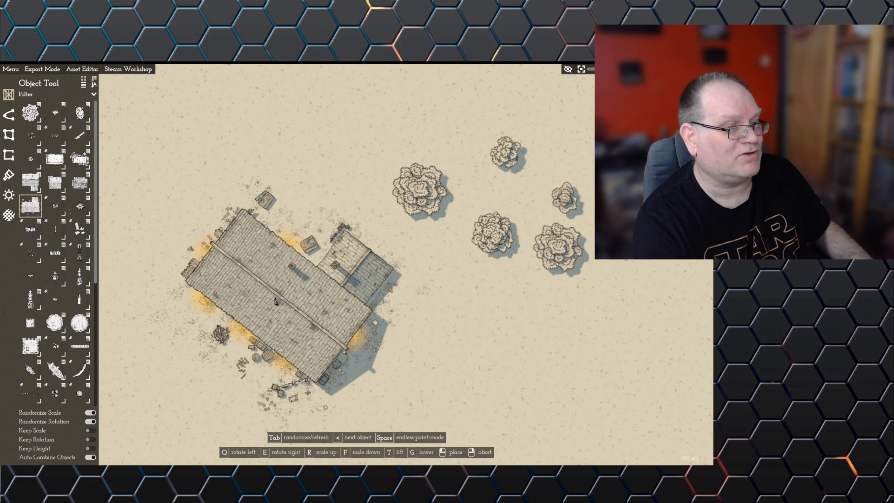
{"action": "scroll", "coordinate": [334, 274], "scroll_direction": "down", "scroll_amount": 5}
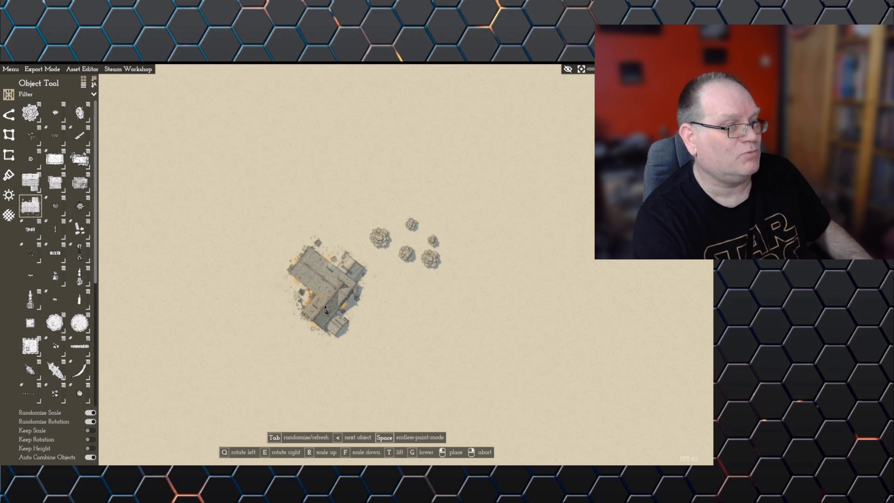
{"action": "left_click", "coordinate": [333, 277]}
Rotate and enlarge a second house of the same type, and place it overlapping the lower right end of the first house
{"action": "key", "text": "e"}
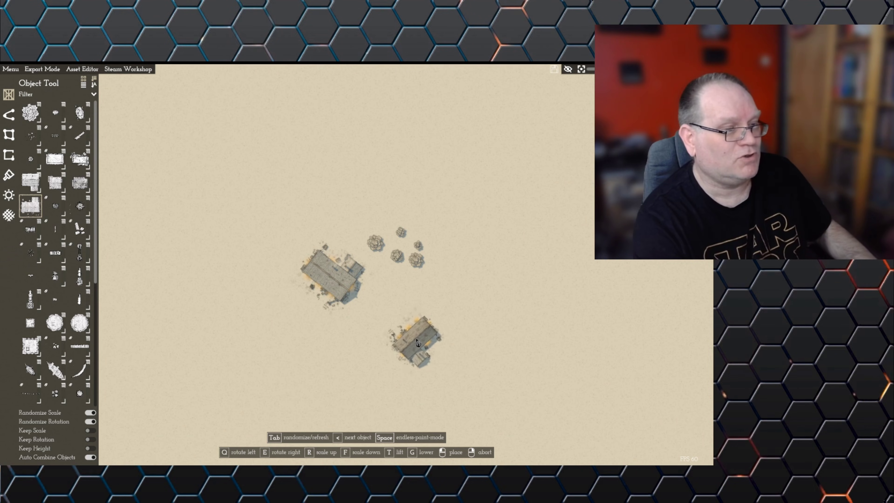
{"action": "key", "text": "q"}
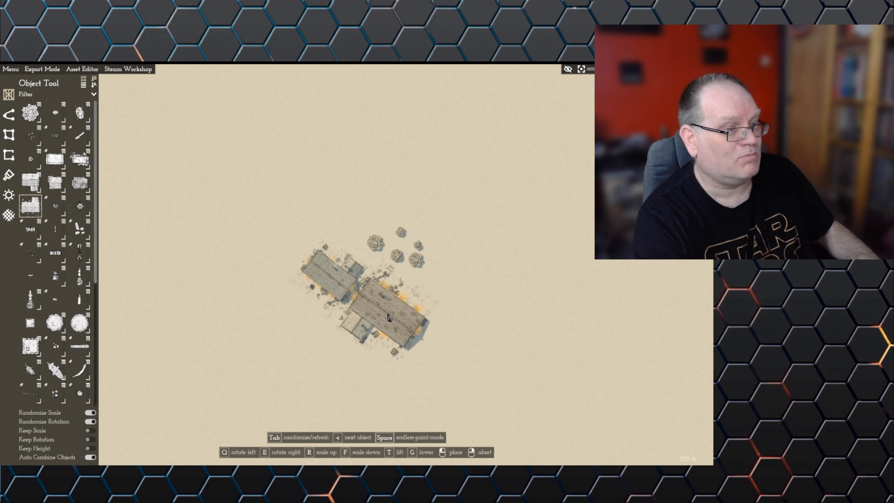
{"action": "key", "text": "r"}
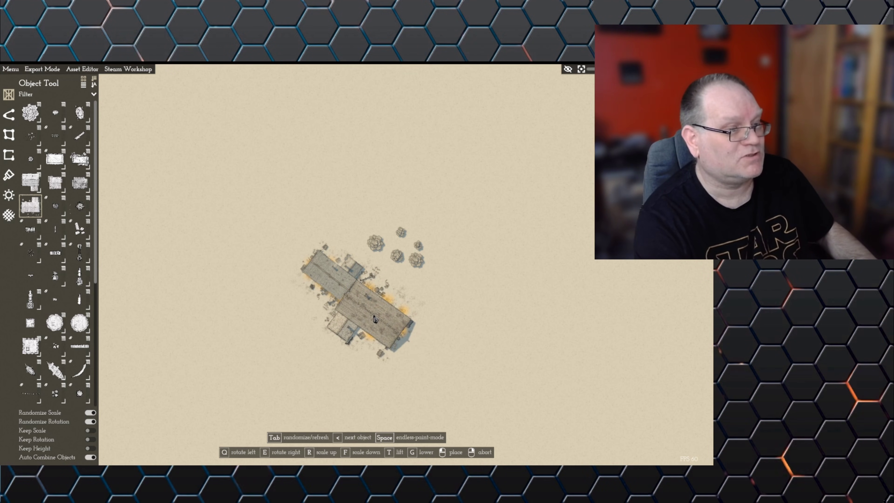
{"action": "left_click", "coordinate": [375, 318]}
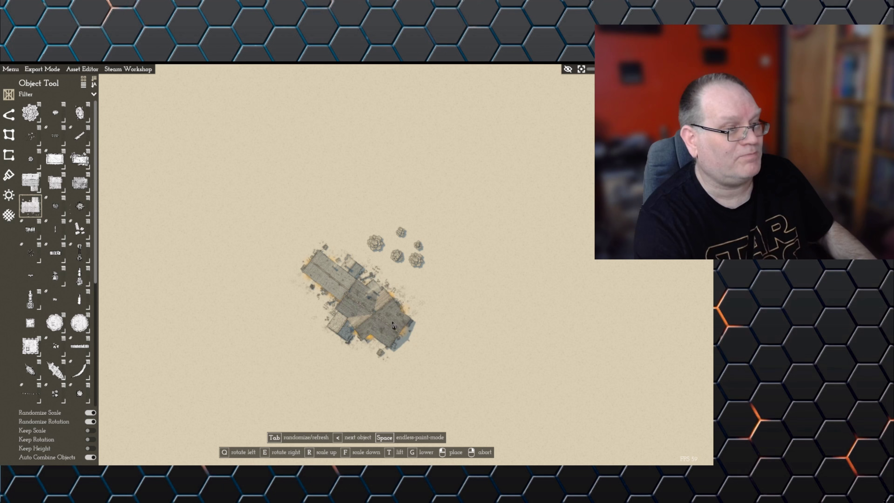
Place the small round object on the first house's roof and a small crate-like object on open ground above the house
{"action": "scroll", "coordinate": [357, 265], "scroll_direction": "up", "scroll_amount": 5}
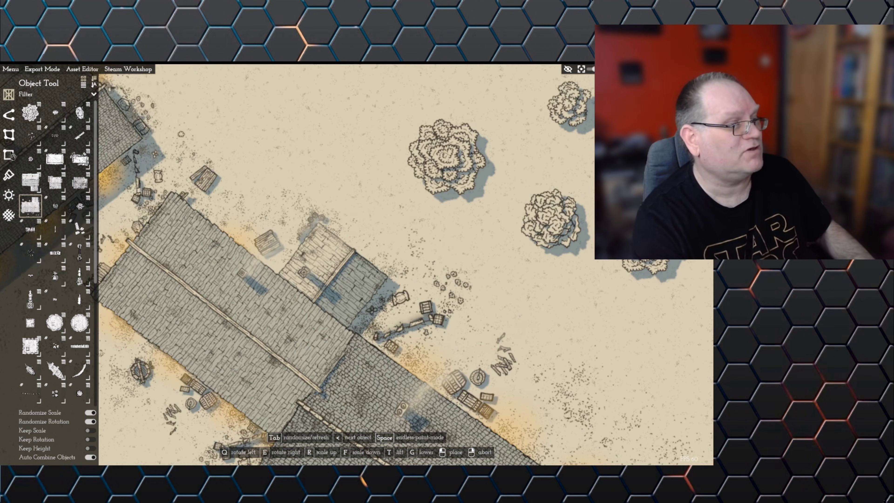
{"action": "left_click", "coordinate": [31, 158]}
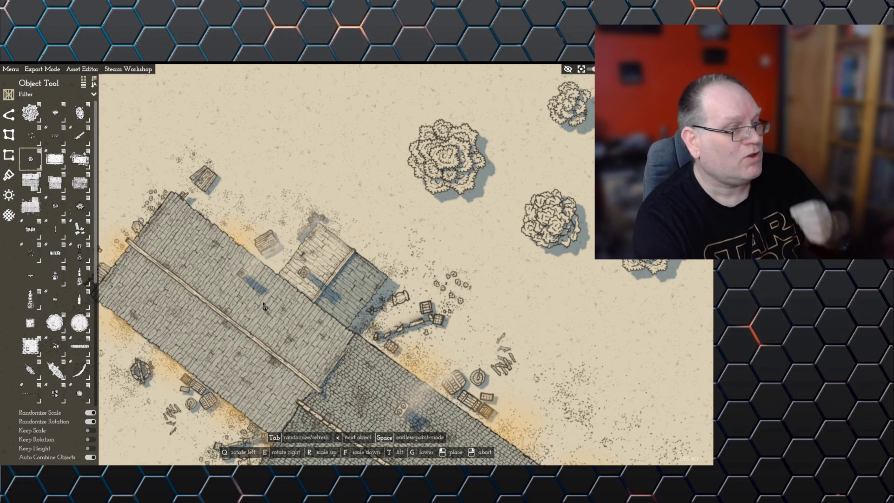
{"action": "left_click", "coordinate": [249, 282]}
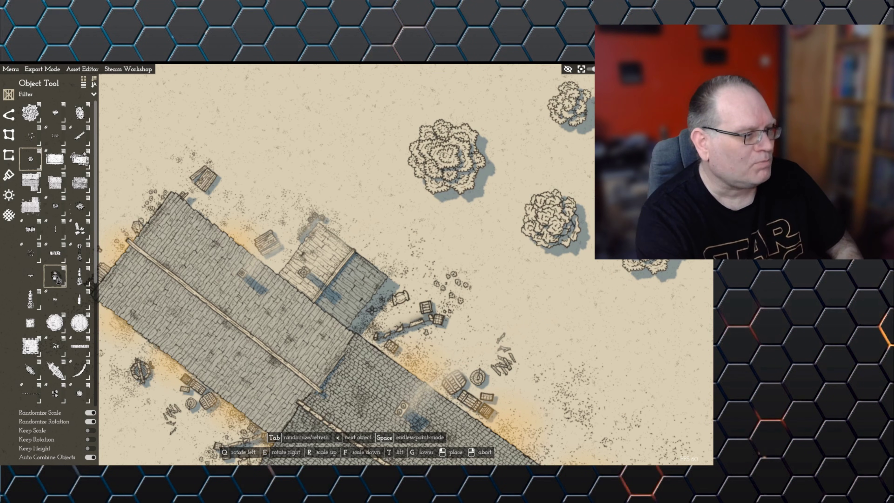
{"action": "left_click", "coordinate": [56, 277]}
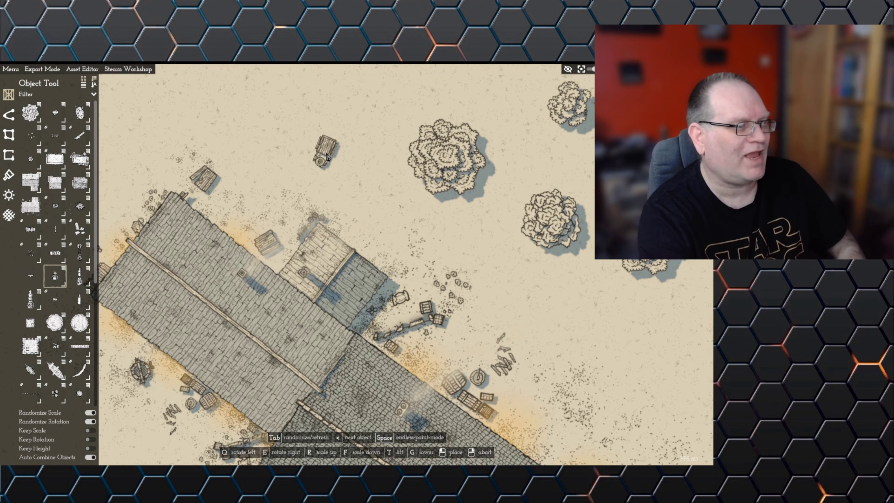
{"action": "left_click", "coordinate": [327, 158]}
{"action": "mouse_move", "coordinate": [53, 329]}
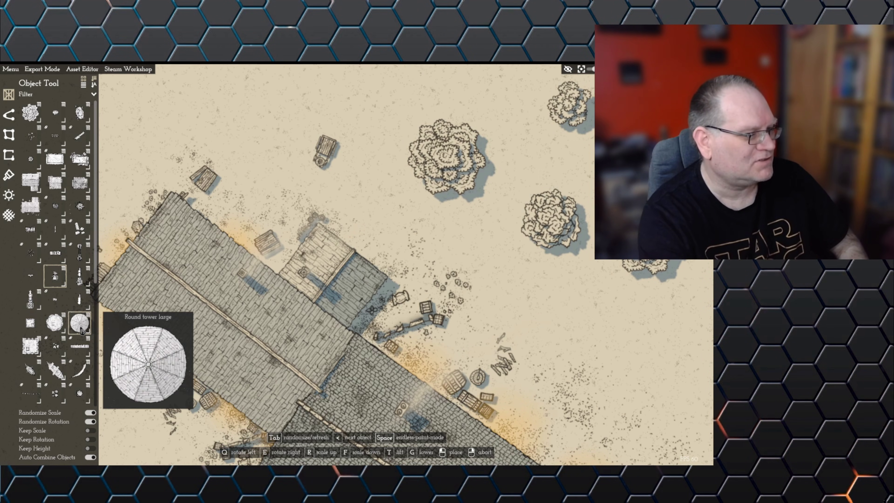
{"action": "scroll", "coordinate": [82, 331], "scroll_direction": "down", "scroll_amount": 5}
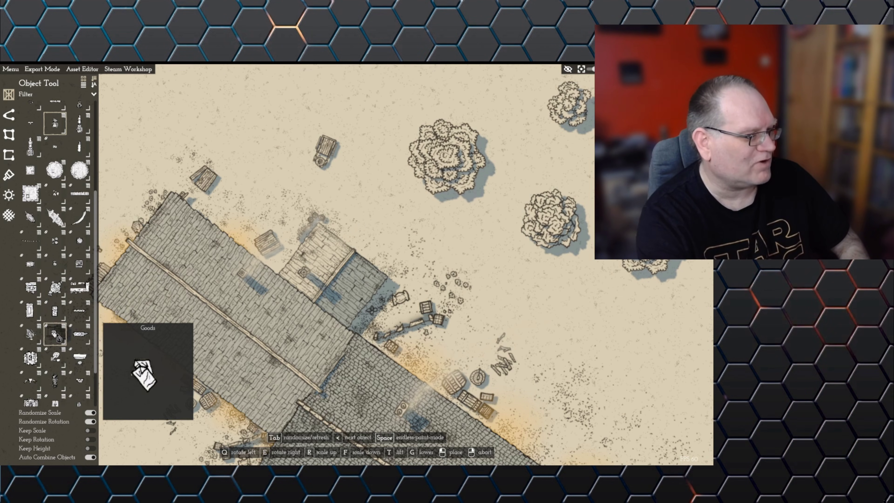
{"action": "mouse_move", "coordinate": [79, 336]}
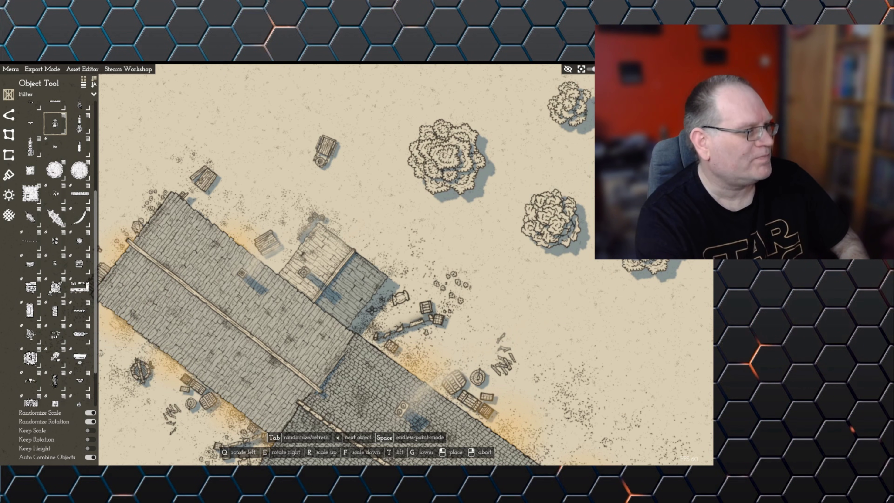
Draw a looping dirt track with the Path Tool that starts and ends at the first house's upper corner, with three bends between
{"action": "left_click", "coordinate": [9, 114]}
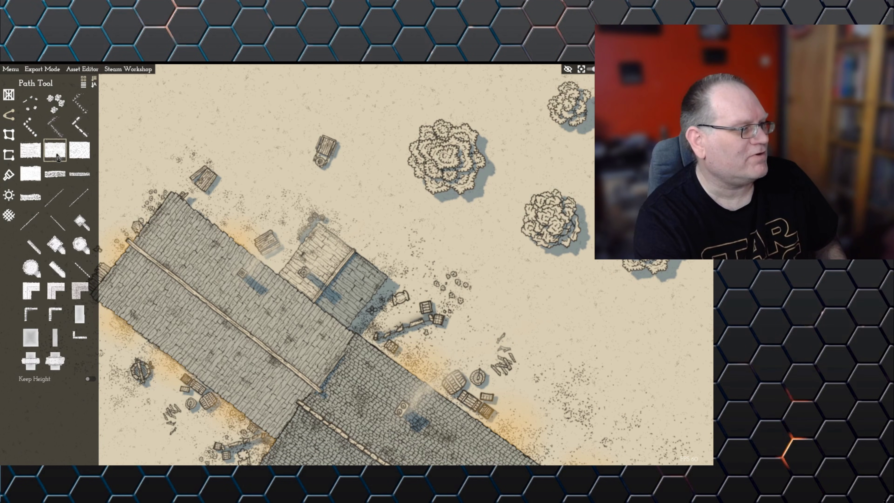
{"action": "left_click", "coordinate": [37, 207]}
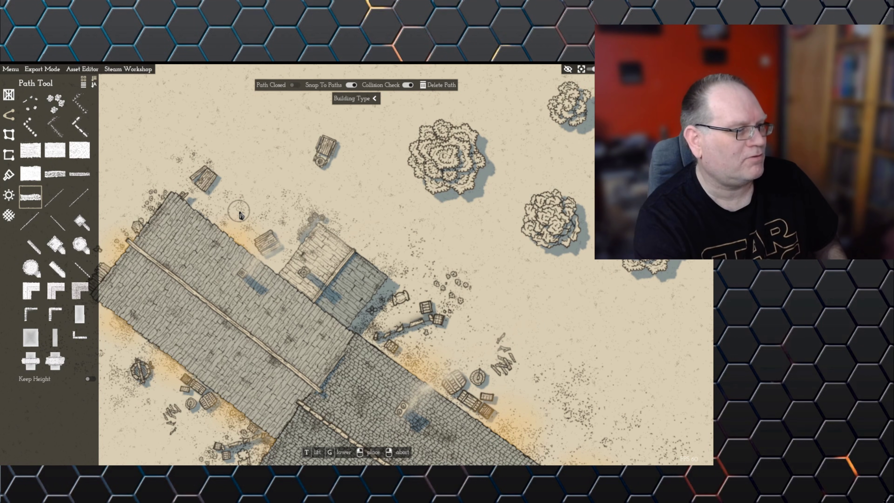
{"action": "left_click", "coordinate": [244, 200]}
{"action": "scroll", "coordinate": [329, 172], "scroll_direction": "down", "scroll_amount": 3}
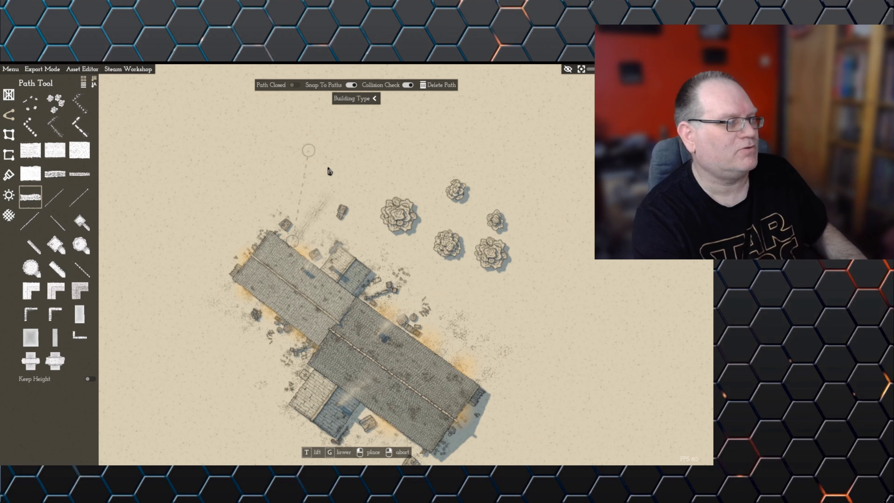
{"action": "left_click", "coordinate": [191, 169]}
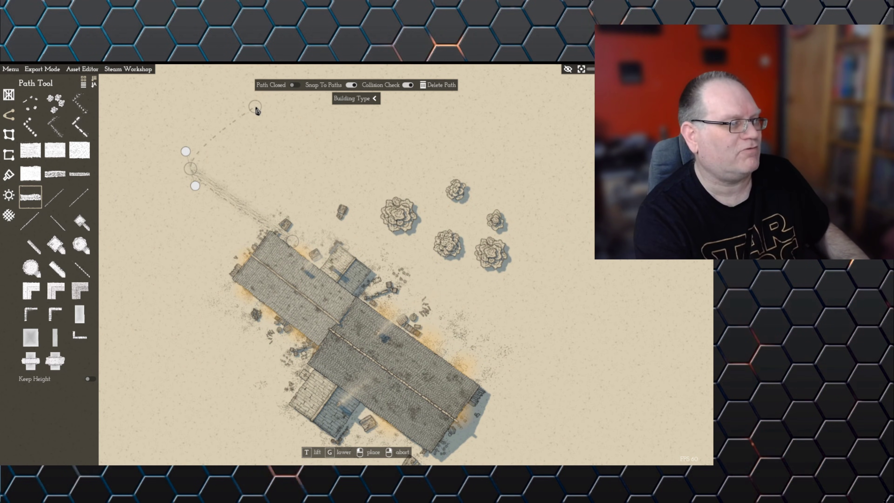
{"action": "left_click", "coordinate": [255, 106]}
{"action": "left_click", "coordinate": [359, 154]}
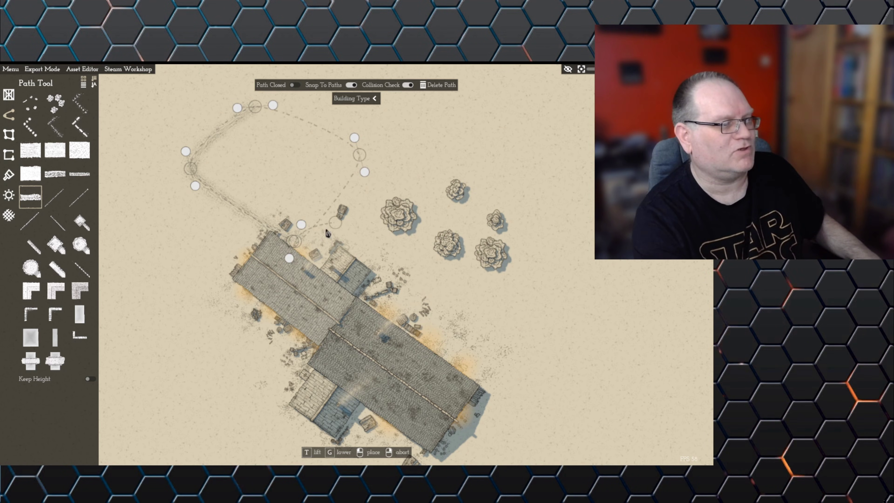
{"action": "left_click", "coordinate": [298, 242]}
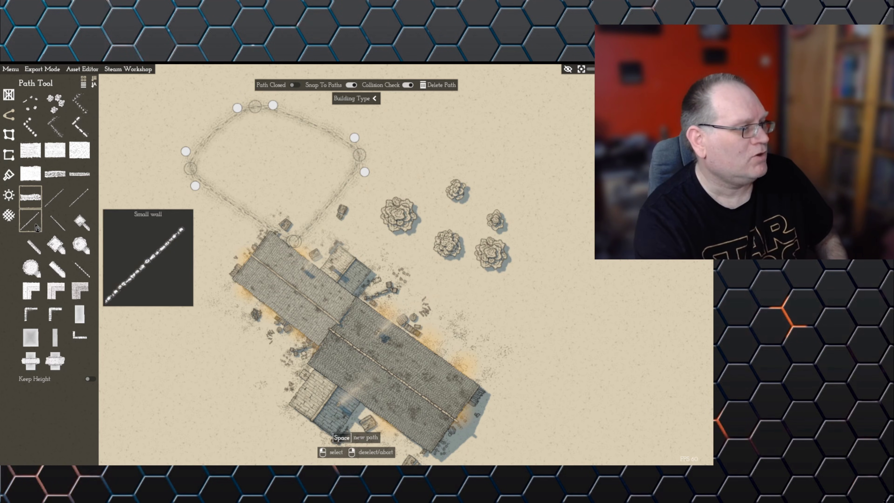
Draw a Small wall path with three points and one corner, running down the map to the right of the trees and houses
{"action": "key", "text": "space"}
{"action": "left_click", "coordinate": [536, 156]}
{"action": "left_click", "coordinate": [638, 376]}
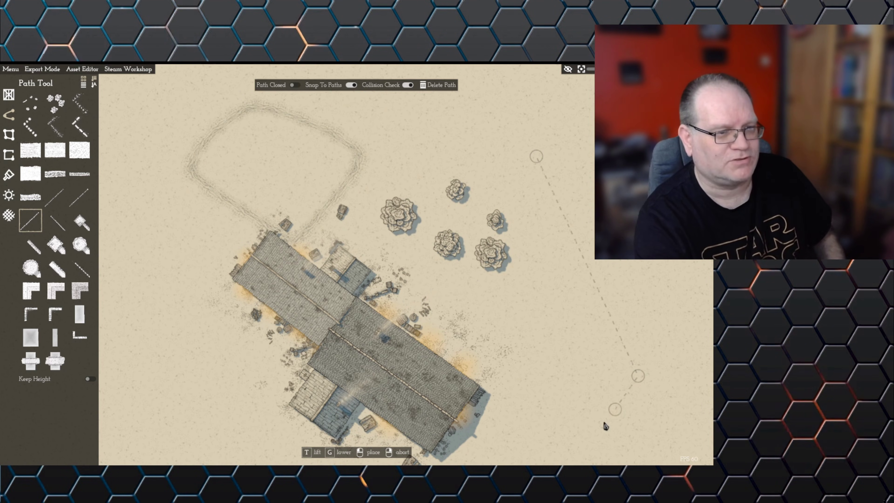
{"action": "left_click", "coordinate": [586, 447]}
{"action": "right_click", "coordinate": [585, 449]}
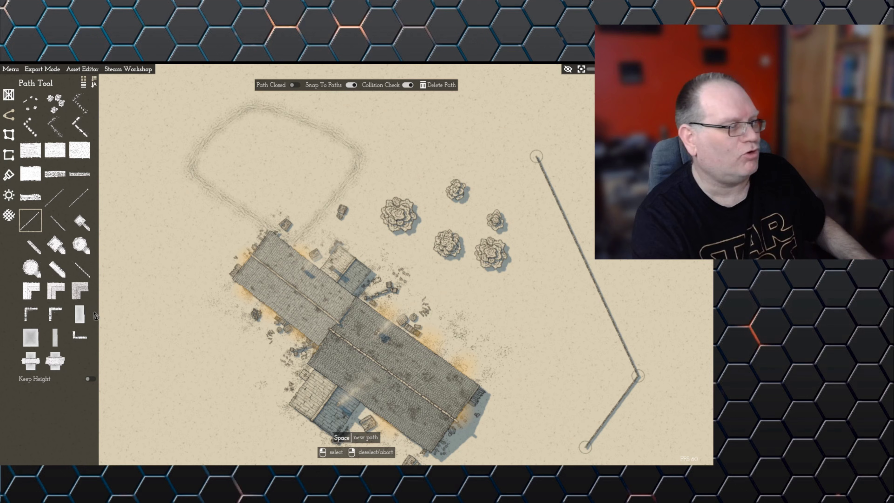
Draw a stone wall path with round towers at its four points, running down left of the houses and across below them
{"action": "left_click", "coordinate": [28, 272]}
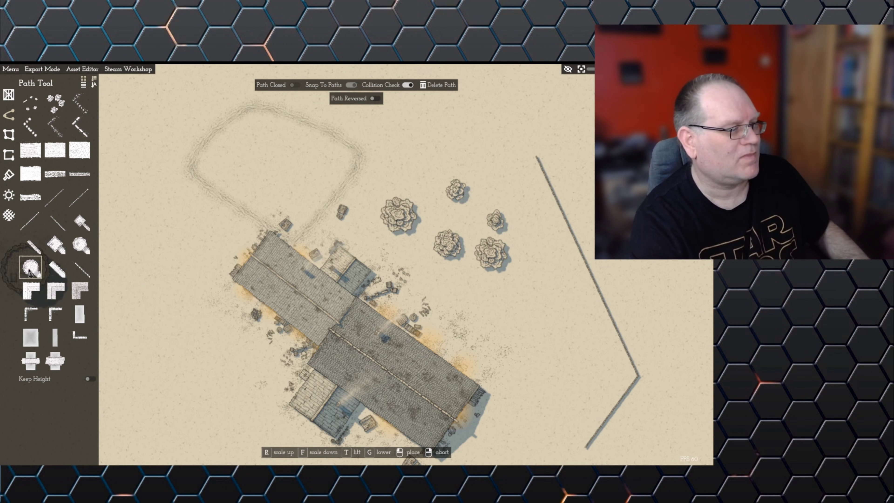
{"action": "key", "text": "s"}
{"action": "key", "text": "a"}
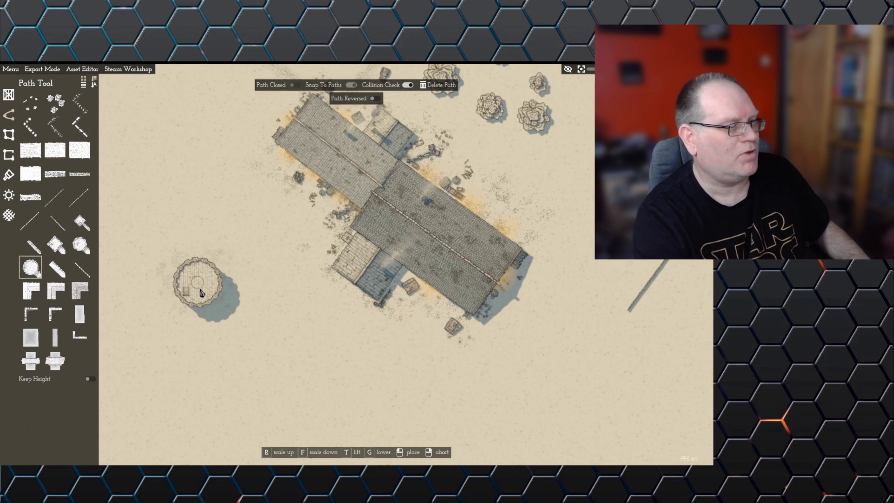
{"action": "scroll", "coordinate": [201, 293], "scroll_direction": "down", "scroll_amount": 5}
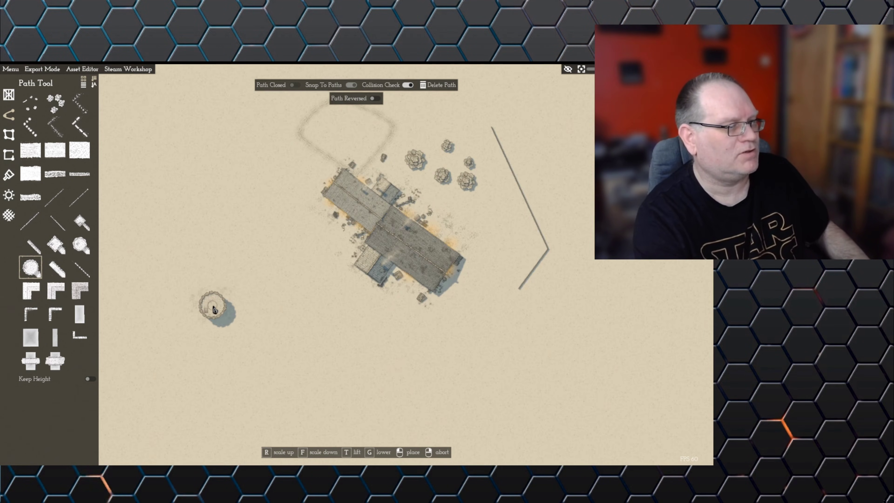
{"action": "left_click", "coordinate": [208, 235]}
{"action": "left_click", "coordinate": [271, 365]}
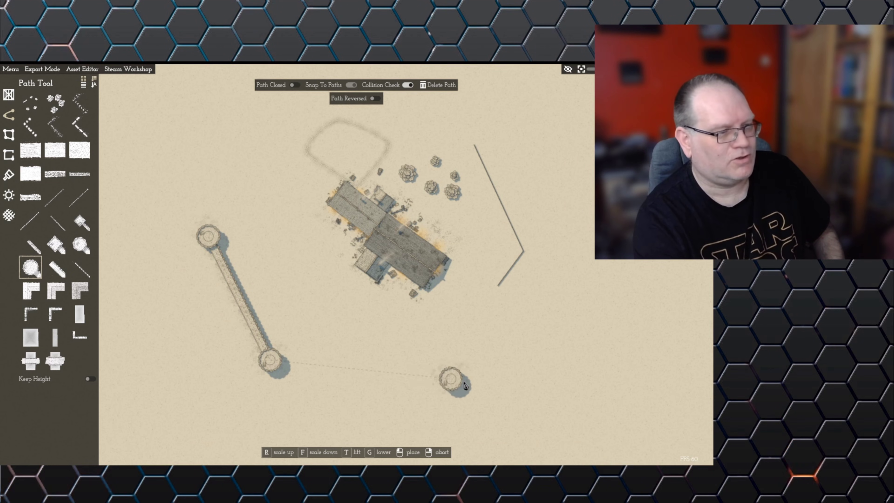
{"action": "left_click", "coordinate": [464, 385]}
{"action": "left_click", "coordinate": [615, 335]}
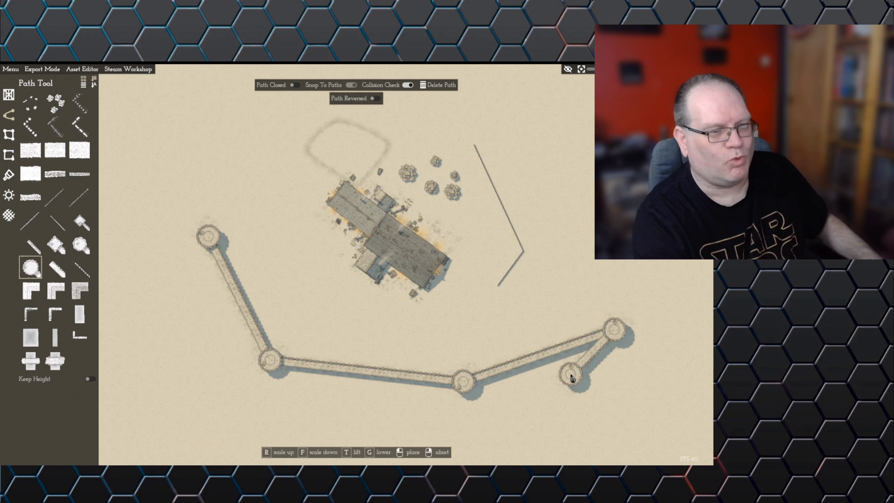
{"action": "right_click", "coordinate": [570, 378]}
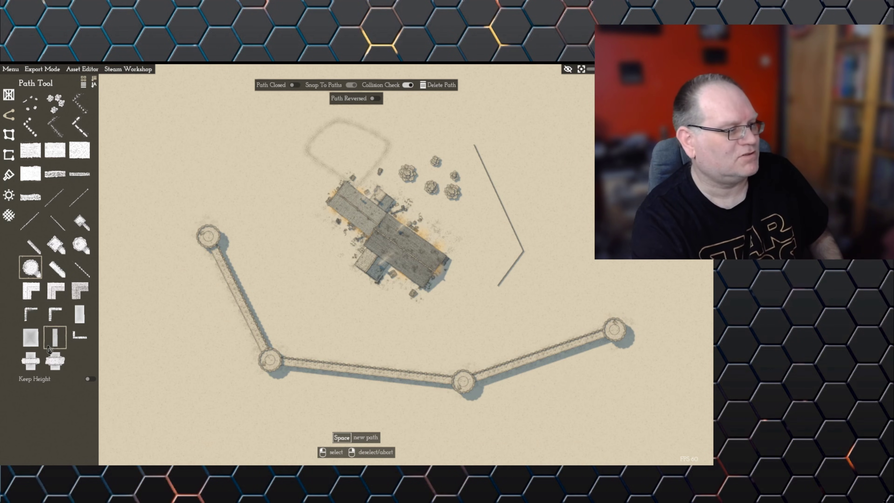
Draw a four-cornered fenced plot filled with rows of plants between the tower wall and the houses using the Plot Tool
{"action": "mouse_move", "coordinate": [49, 299]}
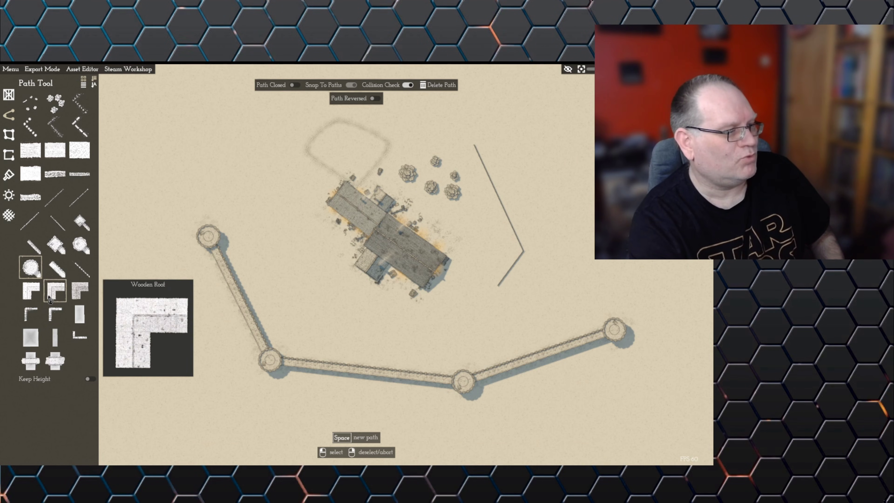
{"action": "mouse_move", "coordinate": [61, 365]}
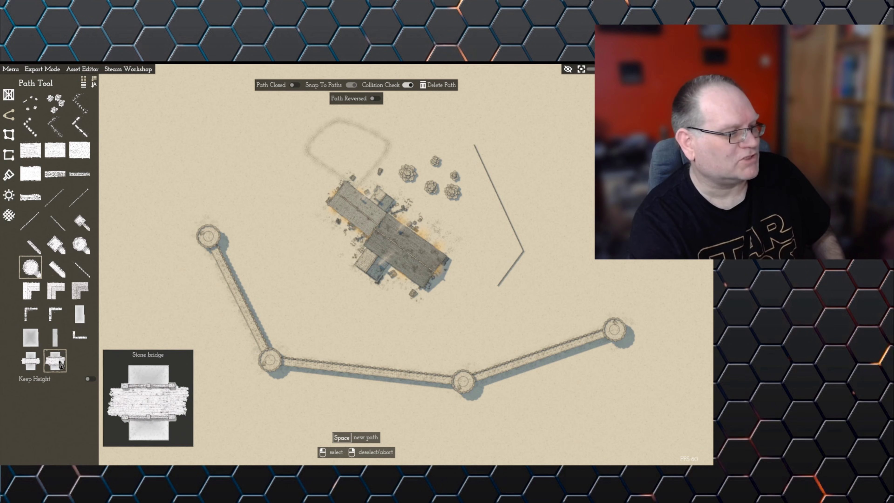
{"action": "left_click", "coordinate": [8, 157]}
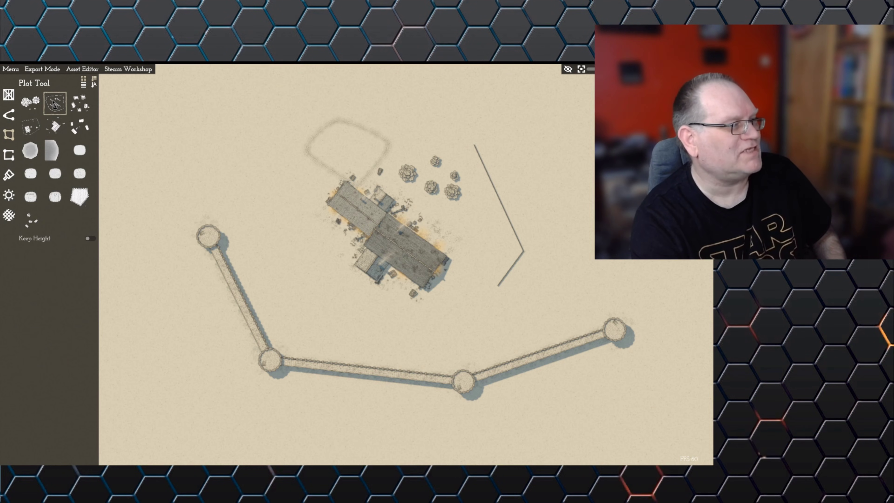
{"action": "left_click", "coordinate": [54, 104]}
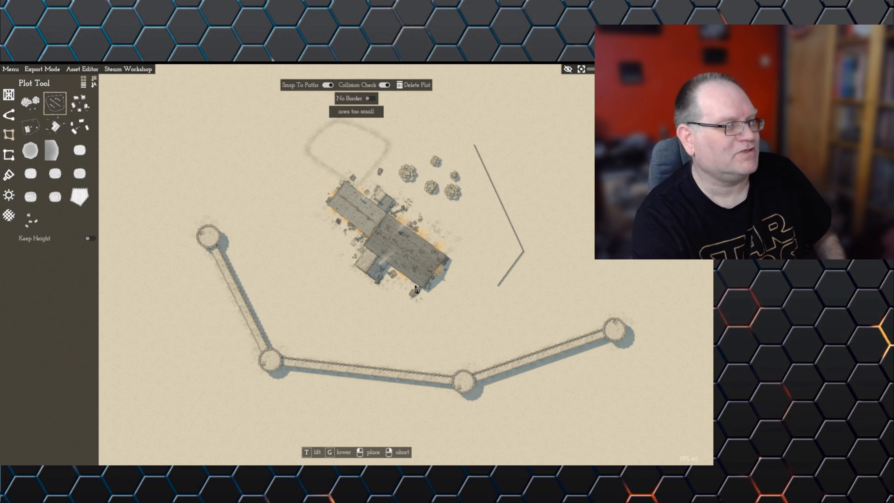
{"action": "left_click", "coordinate": [271, 170]}
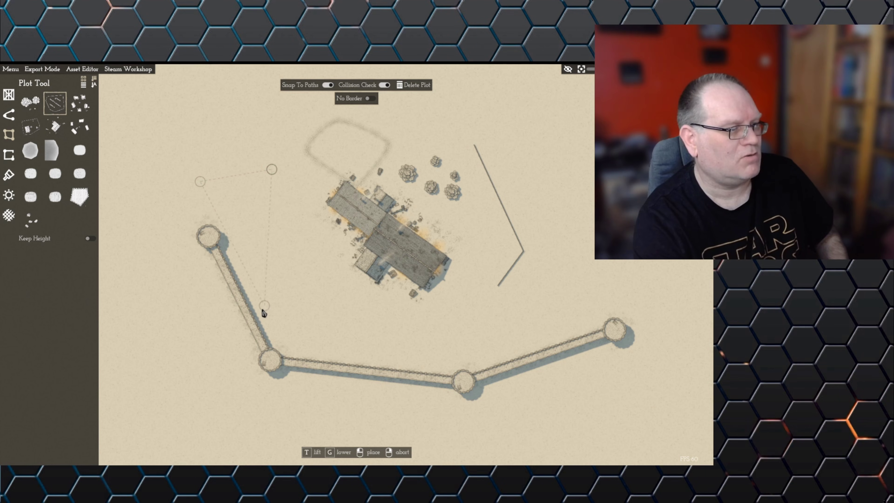
{"action": "left_click", "coordinate": [349, 246]}
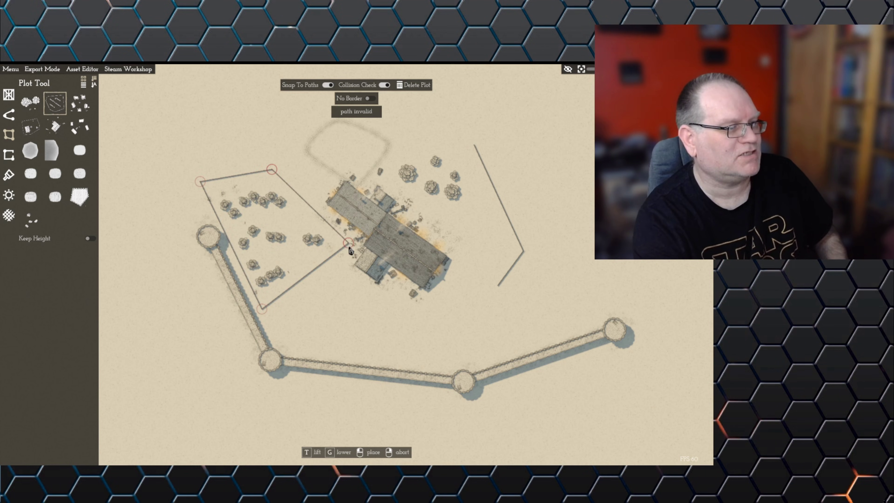
{"action": "left_click", "coordinate": [322, 278]}
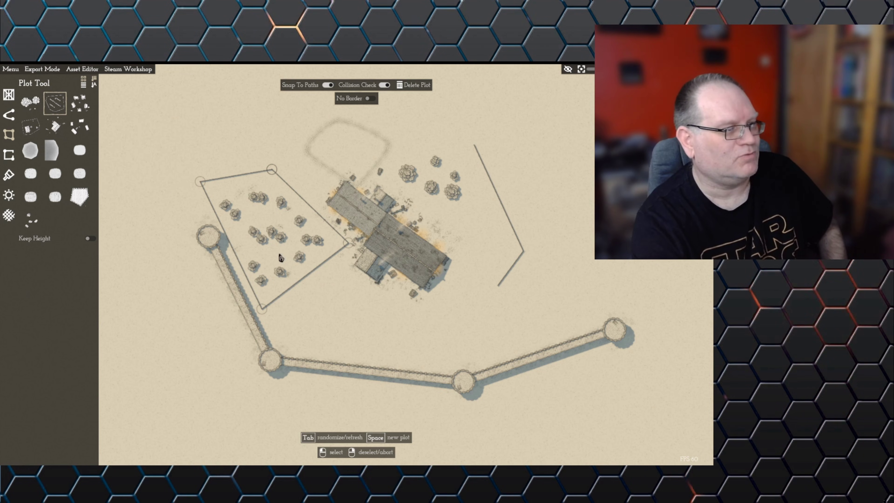
Draw a five-cornered water plot between the houses and the tower wall below them
{"action": "mouse_move", "coordinate": [33, 127]}
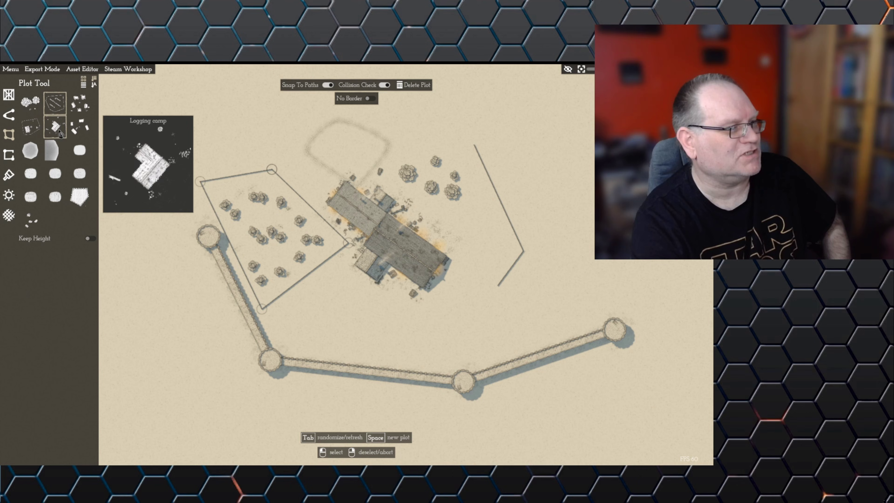
{"action": "left_click", "coordinate": [36, 157]}
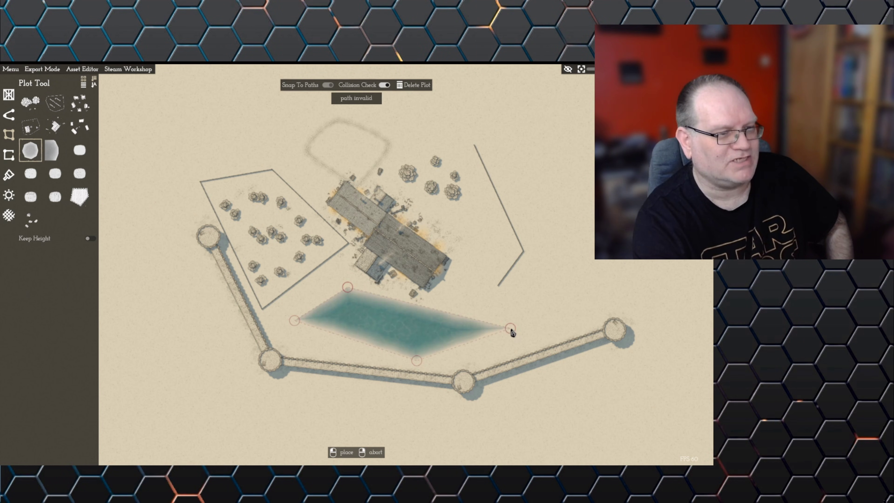
{"action": "left_click", "coordinate": [512, 330]}
{"action": "left_click", "coordinate": [523, 303]}
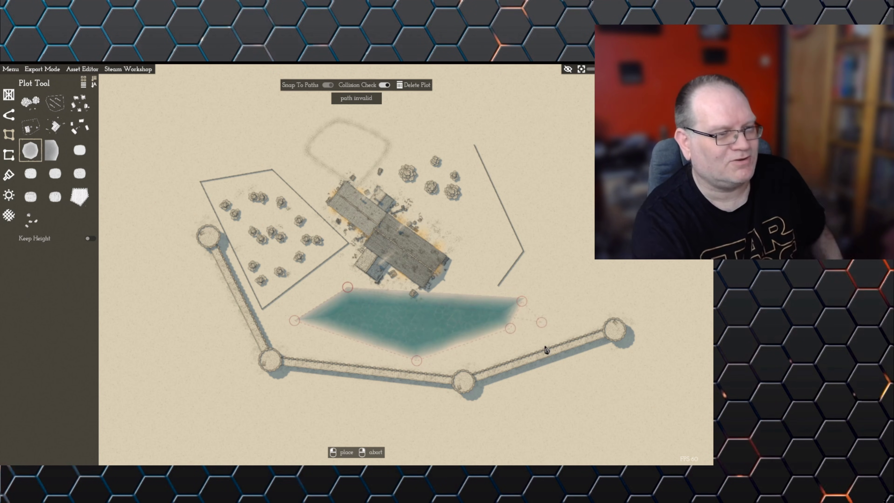
{"action": "right_click", "coordinate": [457, 405]}
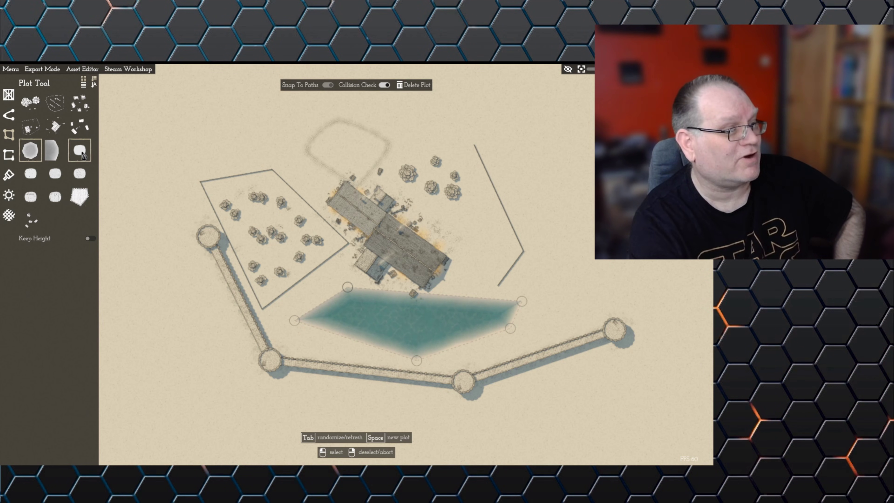
Create a narrow upright rectangular room with the first Room Tool design, on open ground right of the small wall
{"action": "mouse_move", "coordinate": [83, 156]}
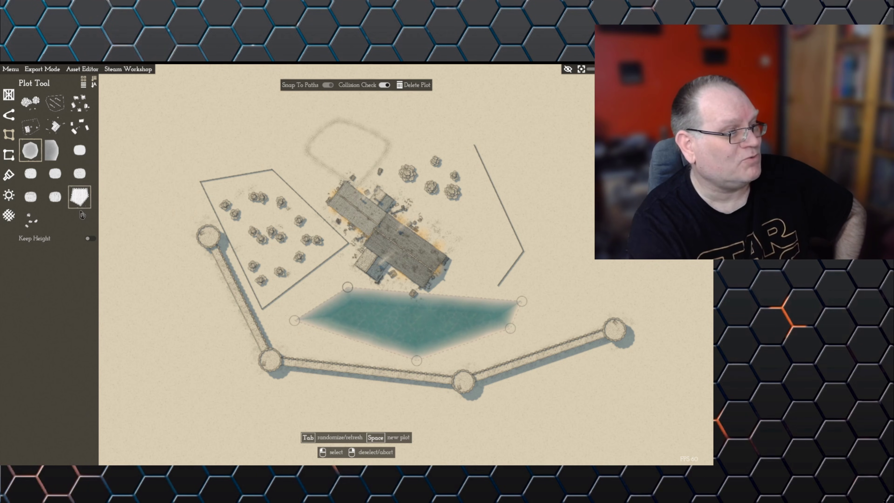
{"action": "left_click", "coordinate": [9, 95]}
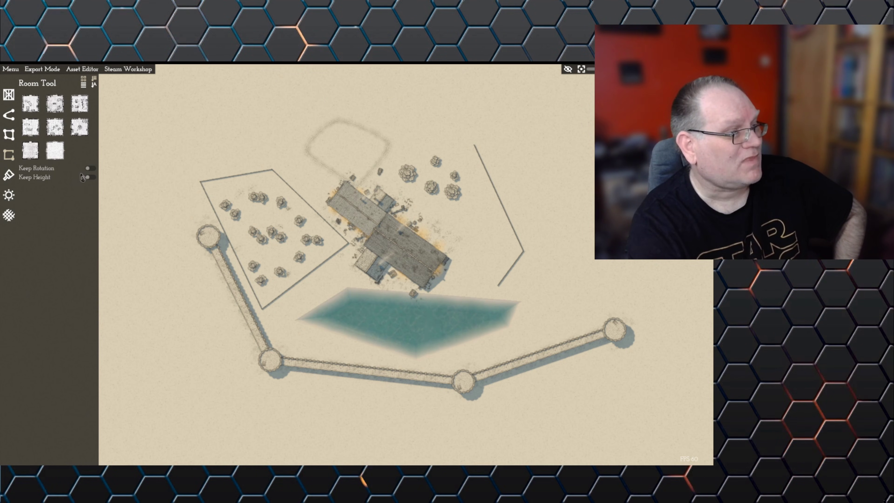
{"action": "left_click", "coordinate": [32, 106]}
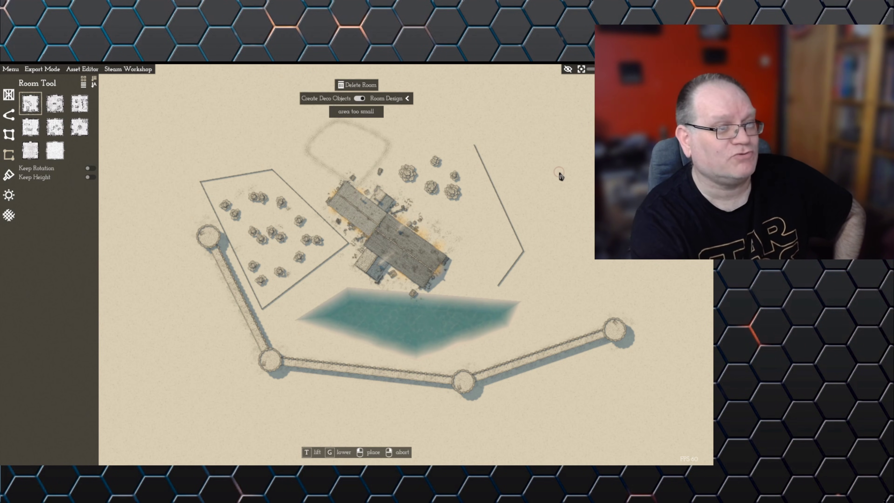
{"action": "left_click_drag", "start_coordinate": [560, 171], "coordinate": [461, 201]}
{"action": "key", "text": "d"}
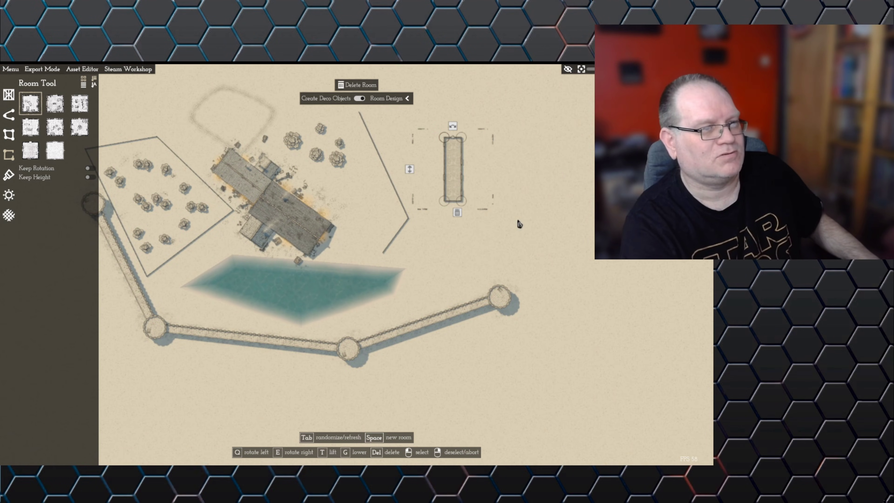
Rotate the narrow room clockwise and pull its lower left corner outward toward the small wall
{"action": "scroll", "coordinate": [457, 189], "scroll_direction": "up", "scroll_amount": 5}
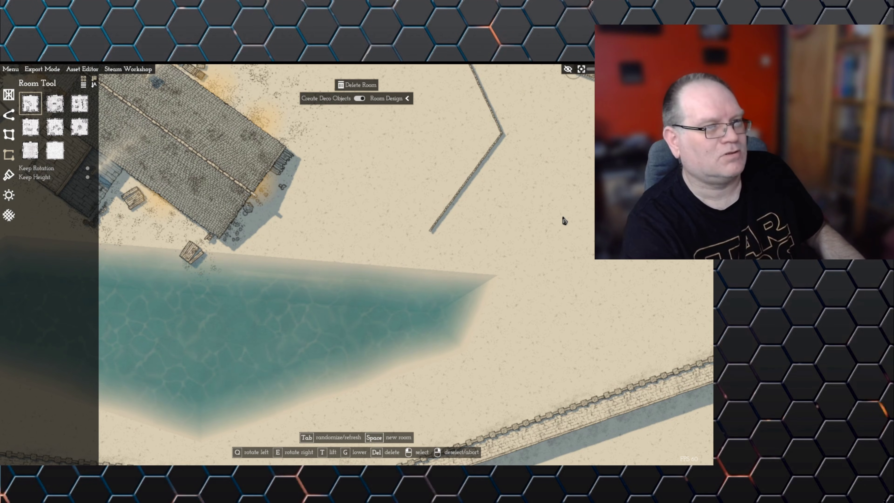
{"action": "key", "text": "w"}
{"action": "key", "text": "d"}
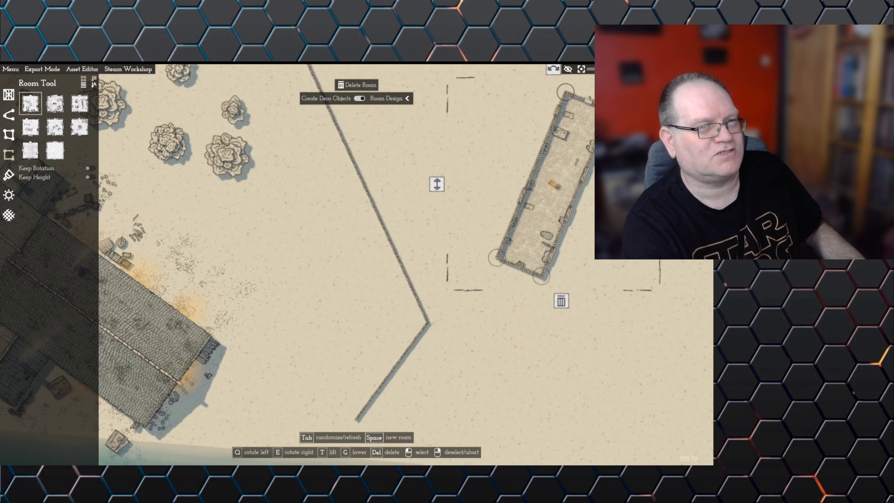
{"action": "key", "text": "q"}
{"action": "key", "text": "e"}
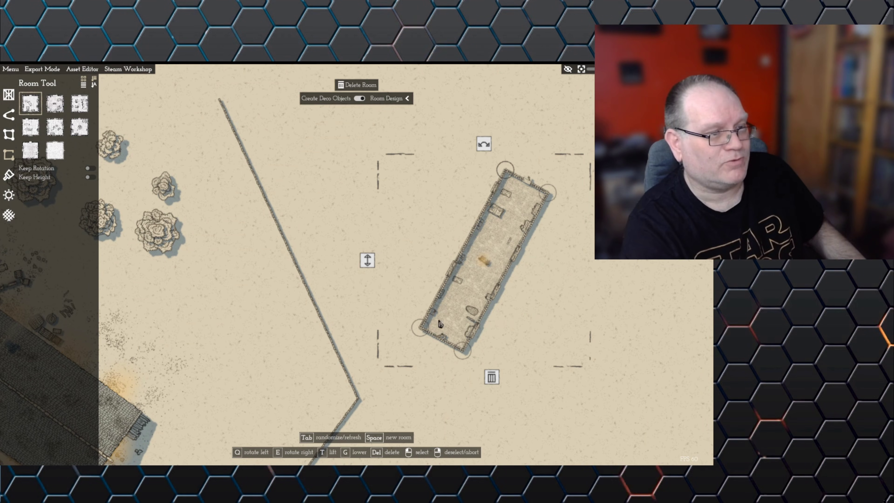
{"action": "left_click_drag", "start_coordinate": [418, 331], "coordinate": [345, 290]}
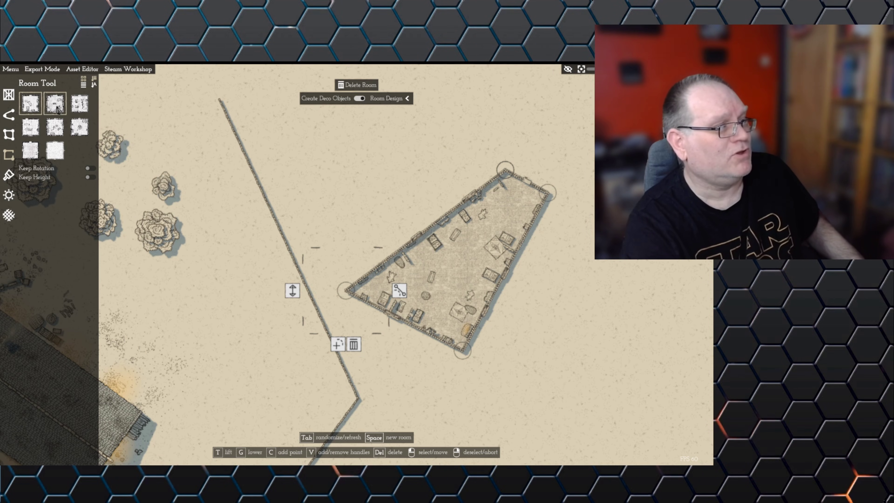
{"action": "mouse_move", "coordinate": [58, 110]}
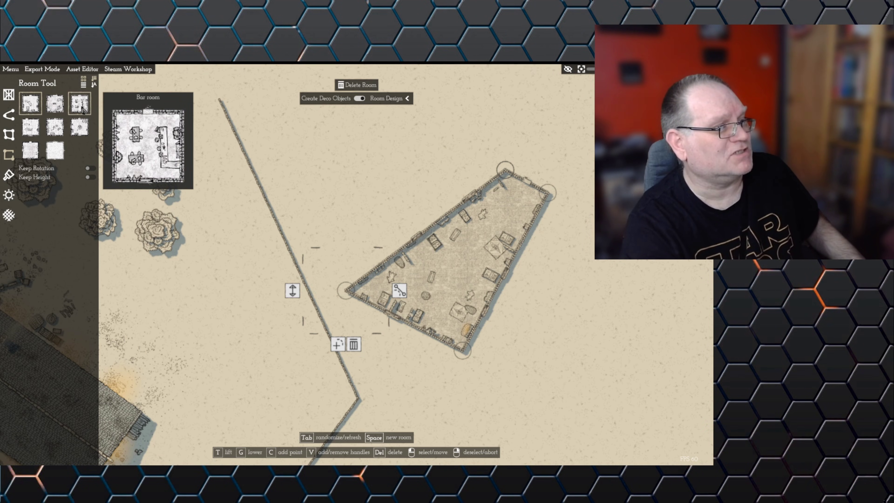
{"action": "mouse_move", "coordinate": [33, 133]}
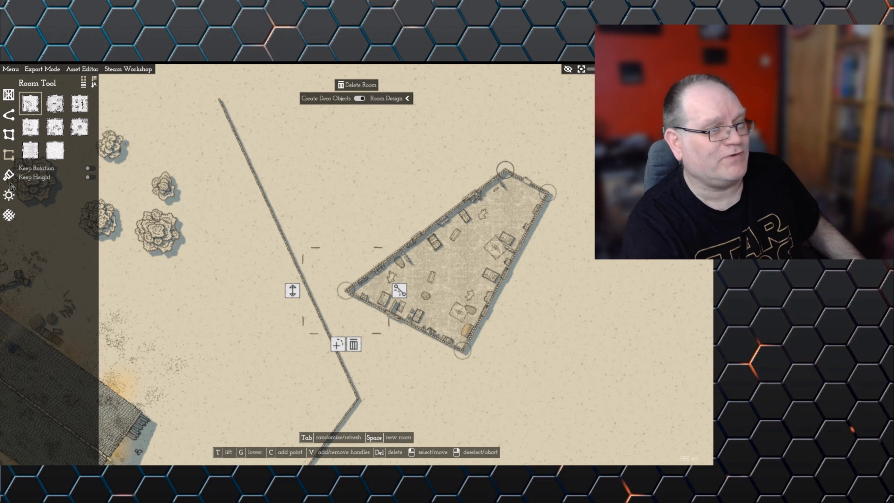
Detach and delete two furnishings from the room: the one near its upper left wall and the small round one near its center
{"action": "left_click", "coordinate": [436, 247]}
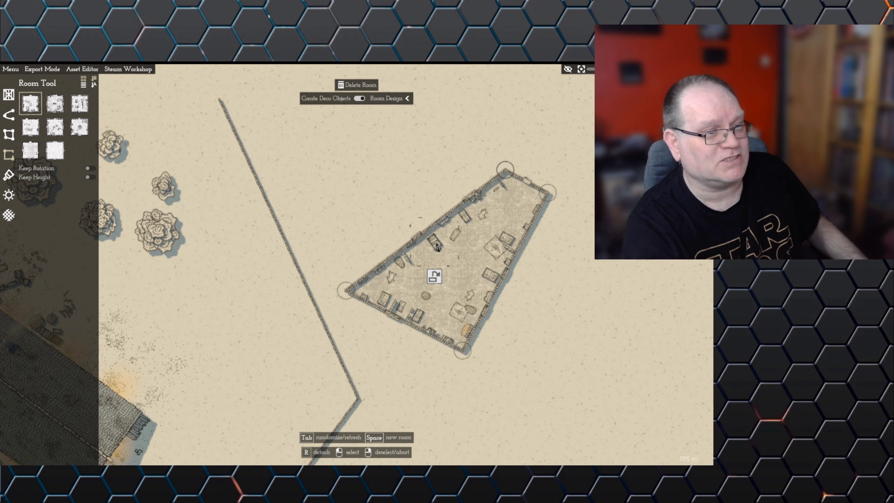
{"action": "left_click", "coordinate": [434, 281]}
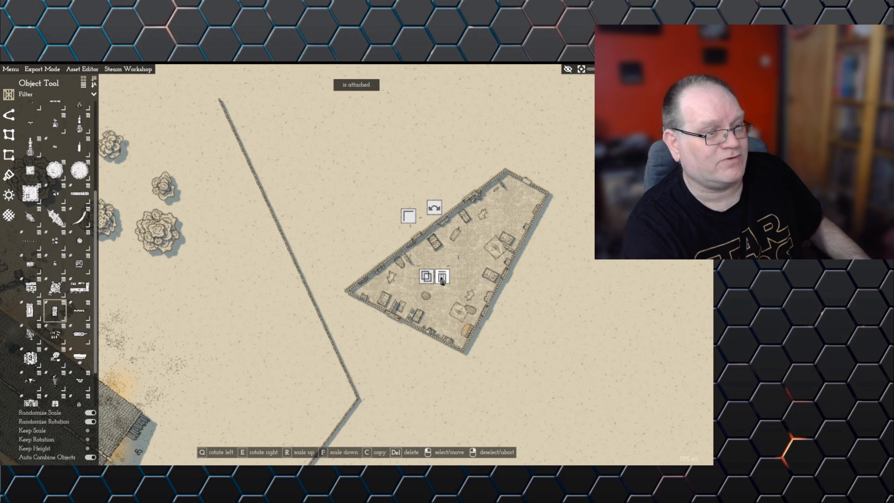
{"action": "left_click", "coordinate": [442, 278]}
{"action": "left_click", "coordinate": [428, 300]}
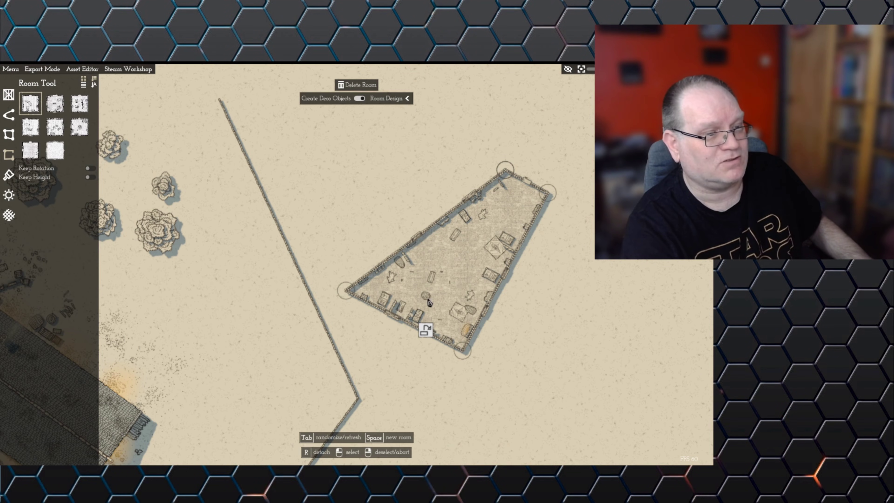
{"action": "left_click", "coordinate": [425, 331]}
{"action": "right_click", "coordinate": [510, 335]}
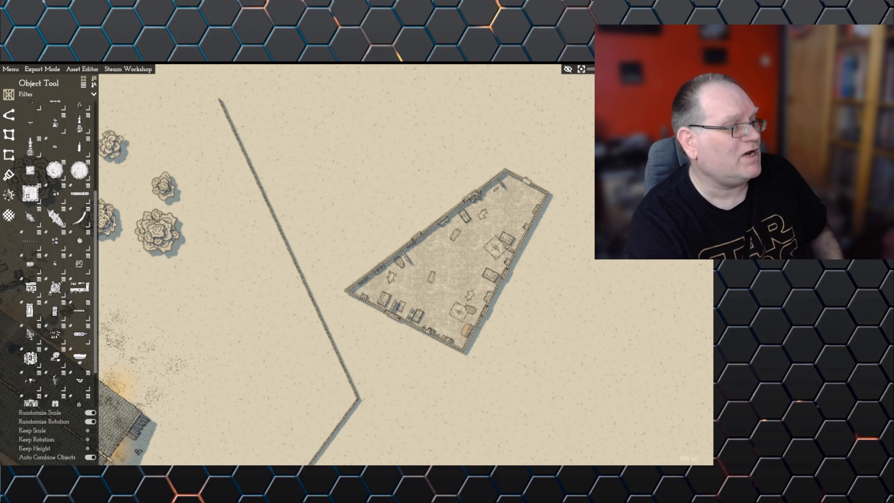
Set the environment's shadow position to 195 and open its weather settings
{"action": "left_click", "coordinate": [9, 179]}
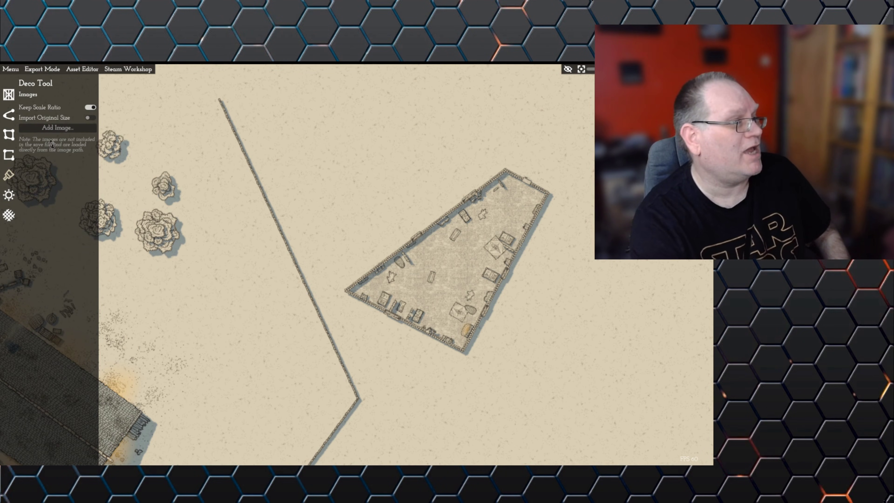
{"action": "left_click", "coordinate": [9, 195]}
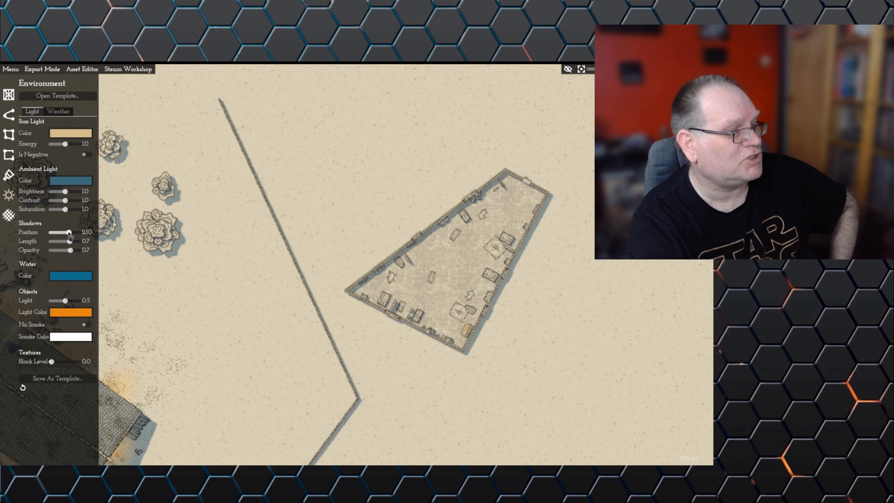
{"action": "left_click_drag", "start_coordinate": [69, 235], "coordinate": [70, 235]}
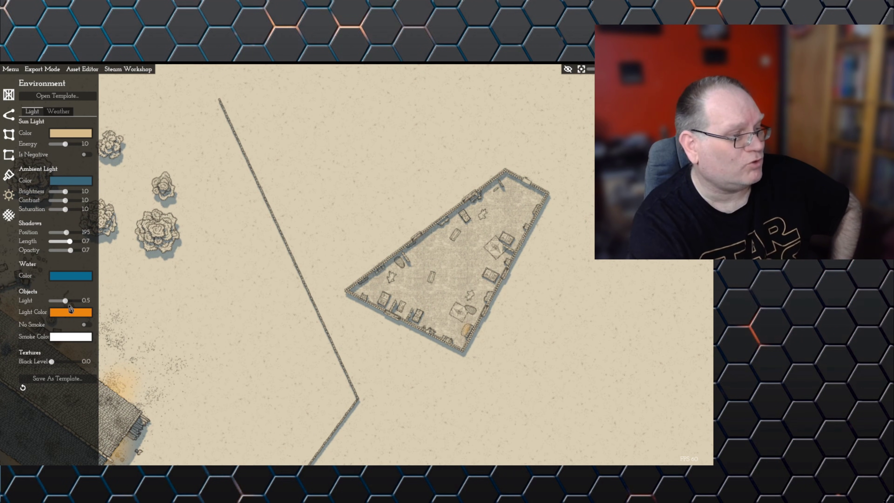
{"action": "left_click", "coordinate": [62, 114]}
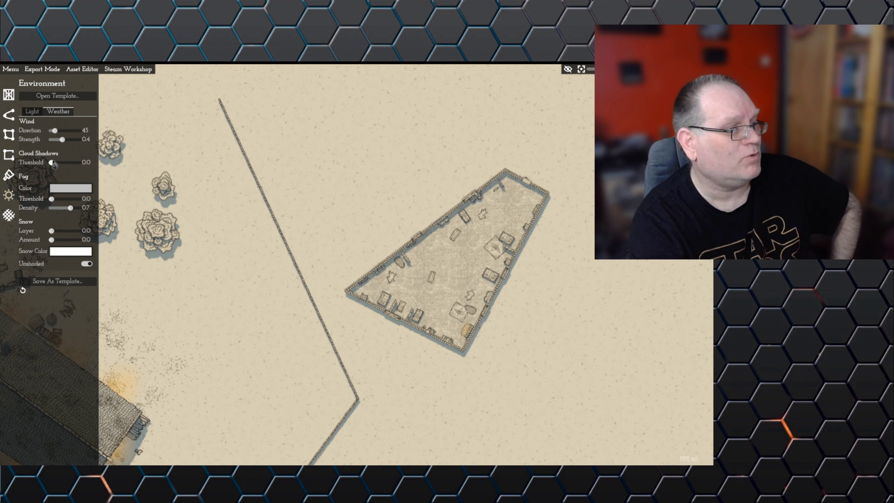
{"action": "mouse_move", "coordinate": [52, 163]}
{"action": "left_mouse_down"}
{"action": "mouse_move", "coordinate": [63, 163]}
{"action": "mouse_move", "coordinate": [52, 163]}
{"action": "left_mouse_up"}
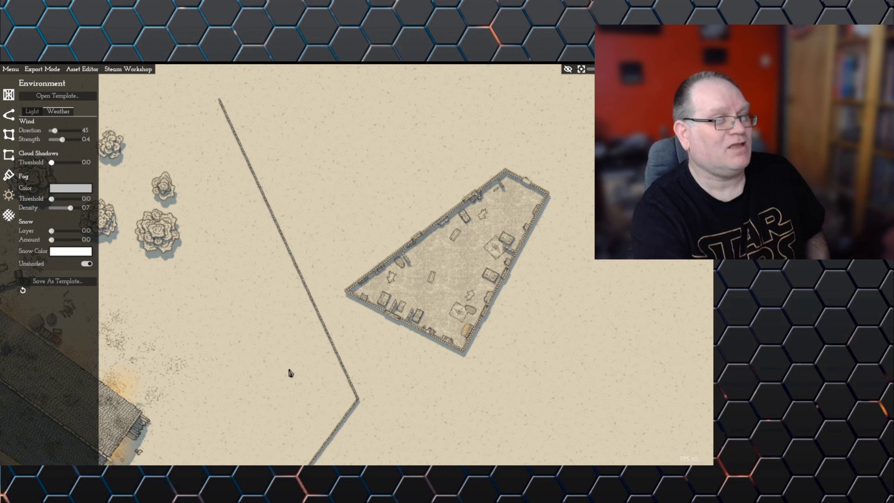
{"action": "scroll", "coordinate": [289, 371], "scroll_direction": "down", "scroll_amount": 3}
{"action": "key", "text": "a"}
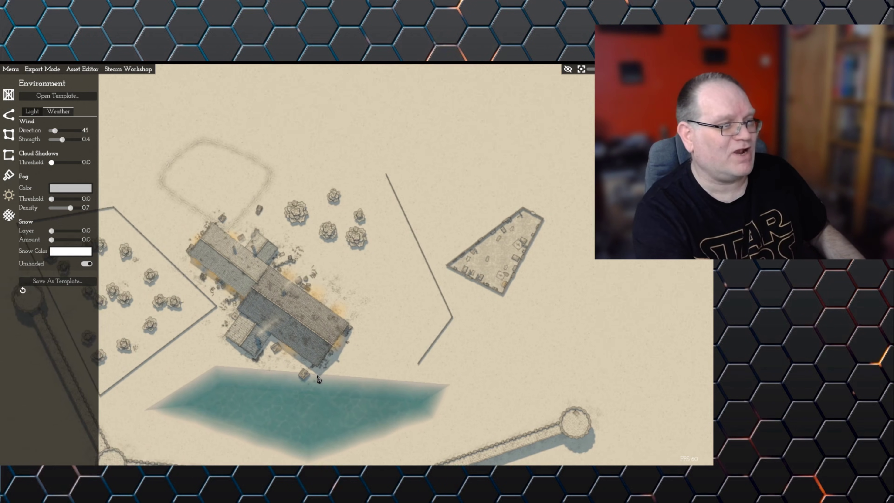
{"action": "key", "text": "s"}
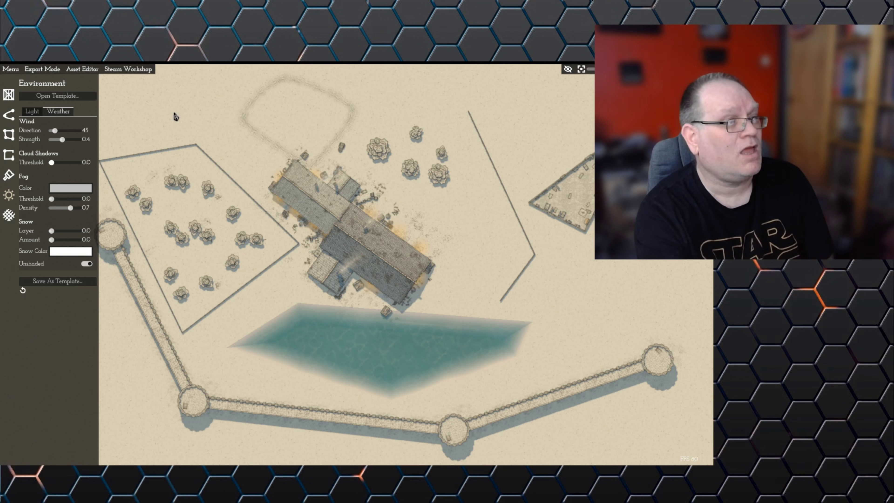
{"action": "scroll", "coordinate": [310, 283], "scroll_direction": "down", "scroll_amount": 3}
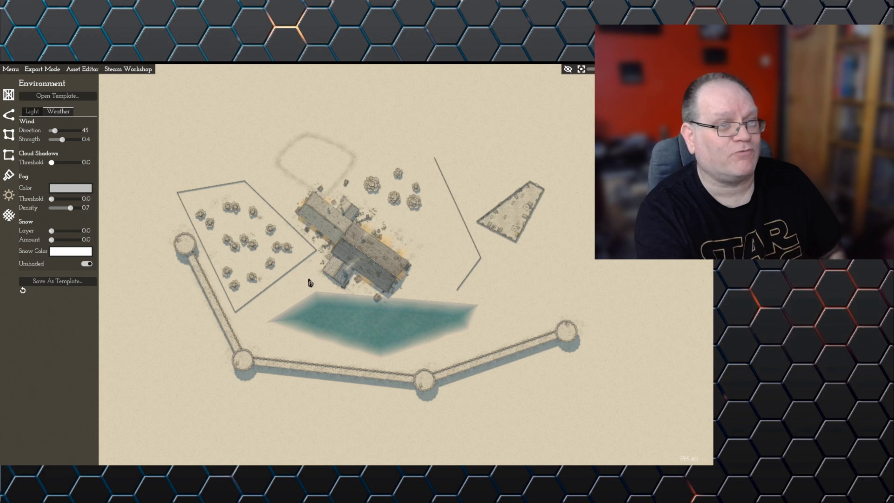
{"action": "scroll", "coordinate": [310, 283], "scroll_direction": "down", "scroll_amount": 6}
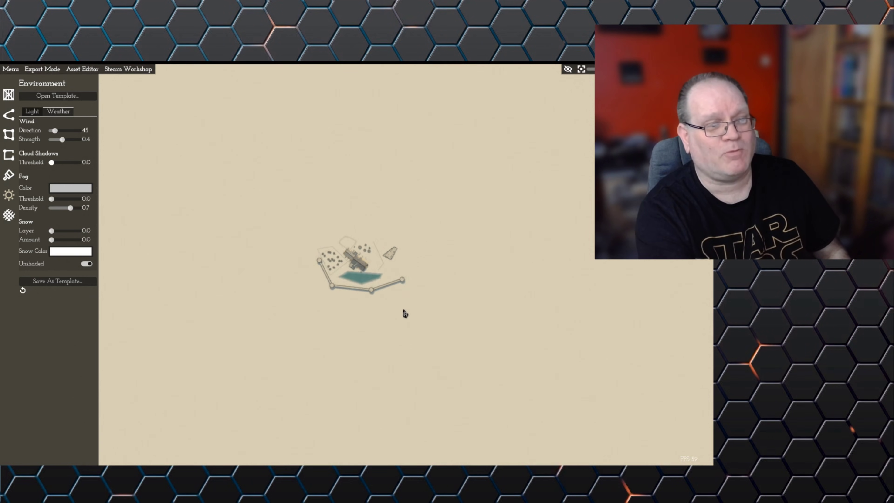
Browse the Steam Workshop maps, download and open "Small Trading Harbor", and inspect the harbor
{"action": "left_click", "coordinate": [135, 69]}
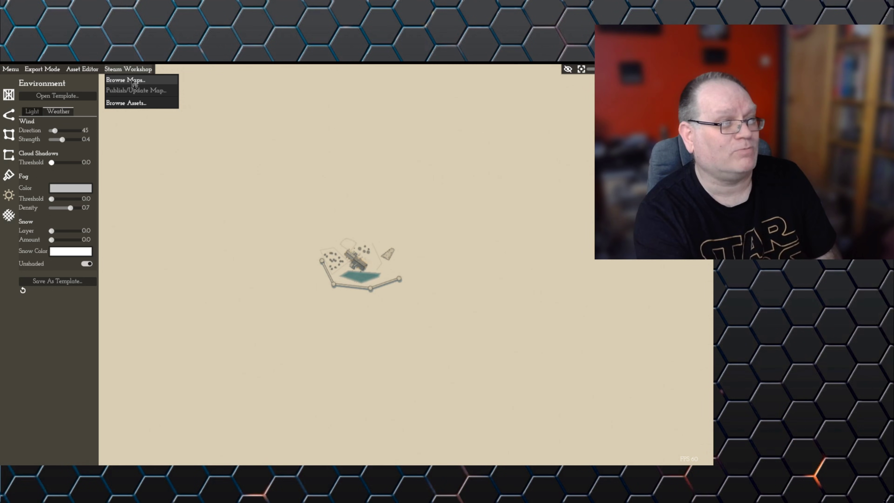
{"action": "left_click", "coordinate": [135, 81]}
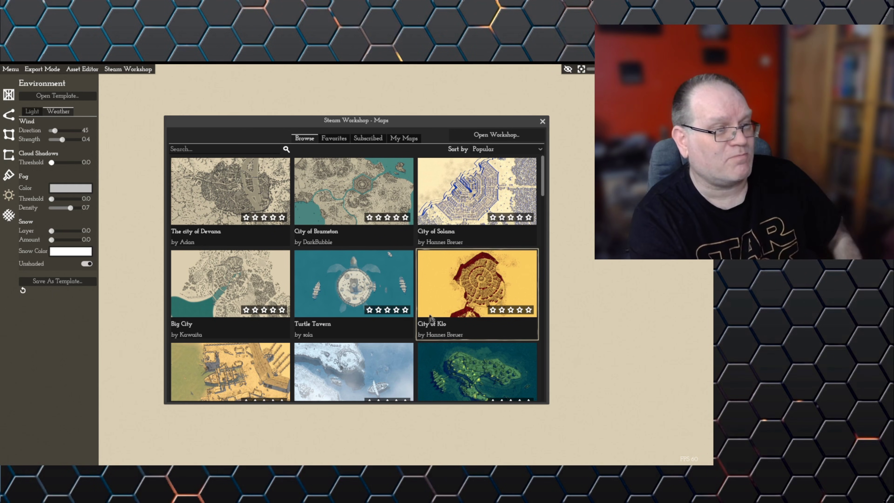
{"action": "left_click_drag", "start_coordinate": [545, 186], "coordinate": [490, 419]}
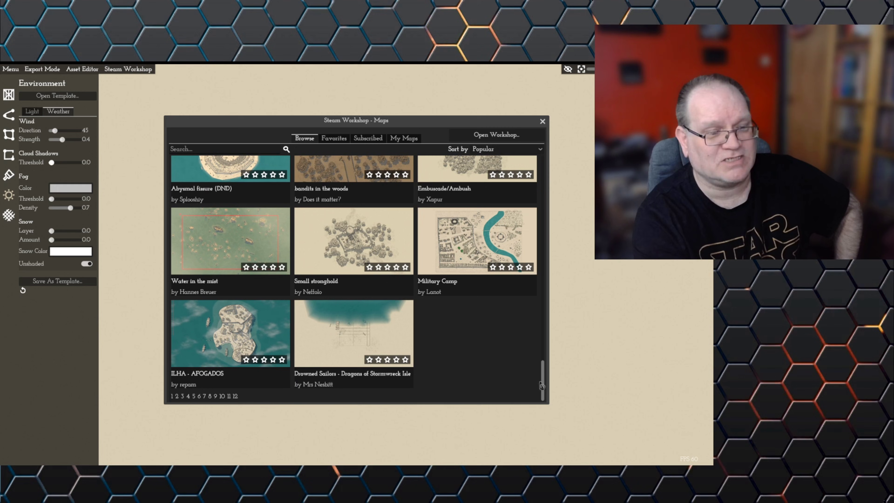
{"action": "left_click_drag", "start_coordinate": [543, 380], "coordinate": [544, 200]}
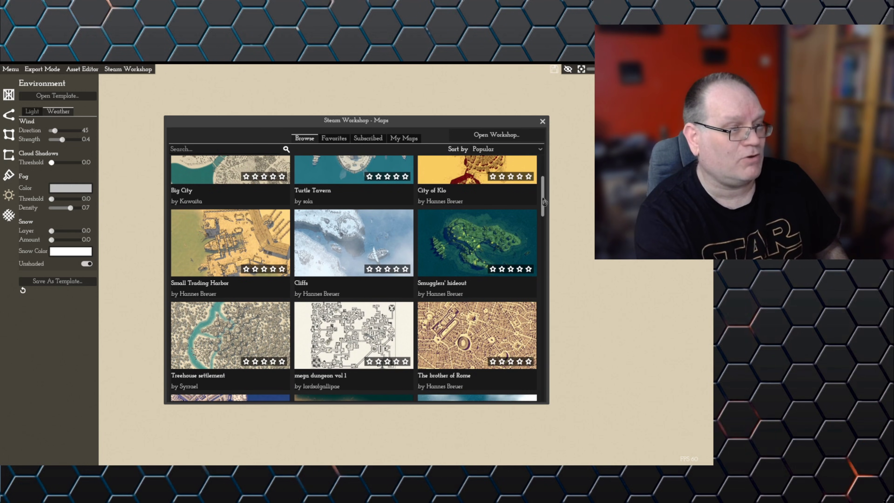
{"action": "left_click", "coordinate": [220, 261]}
{"action": "left_click", "coordinate": [419, 354]}
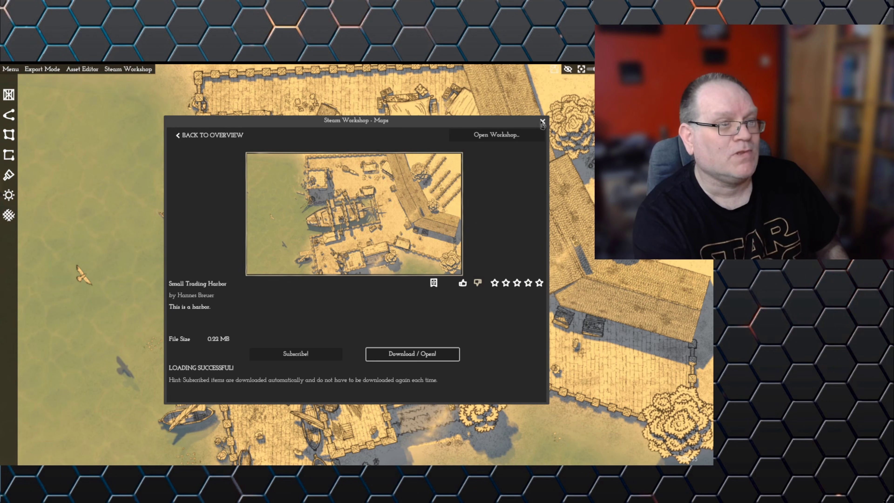
{"action": "scroll", "coordinate": [466, 354], "scroll_direction": "down", "scroll_amount": 5}
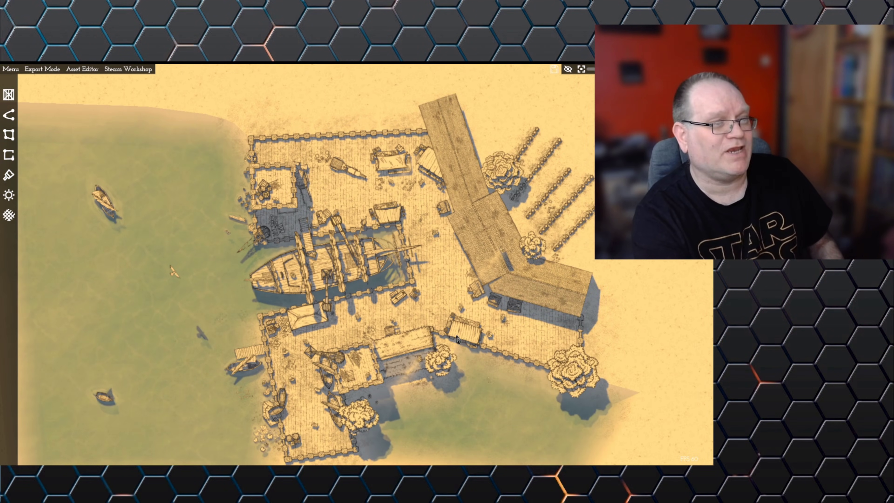
{"action": "scroll", "coordinate": [465, 343], "scroll_direction": "up", "scroll_amount": 3}
{"action": "scroll", "coordinate": [465, 343], "scroll_direction": "up", "scroll_amount": 2}
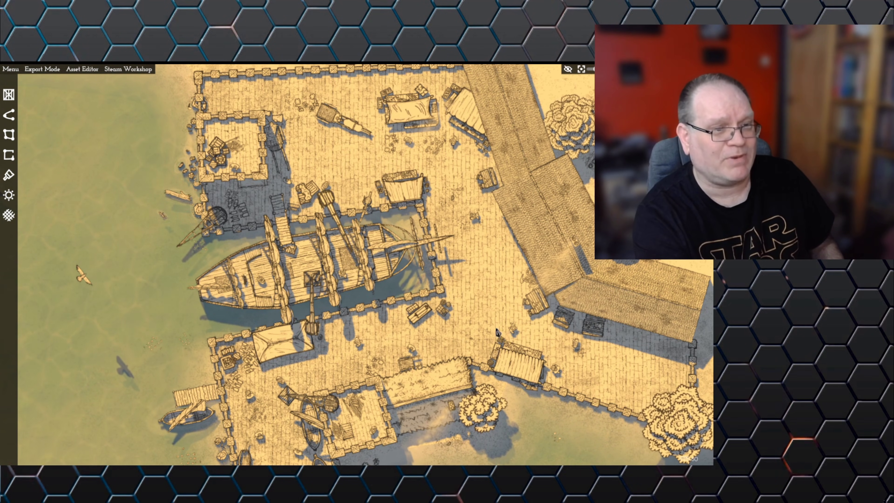
Download and open the Steam Workshop map "mega dungeon vol 1" without installing its missing assets
{"action": "left_click", "coordinate": [128, 69]}
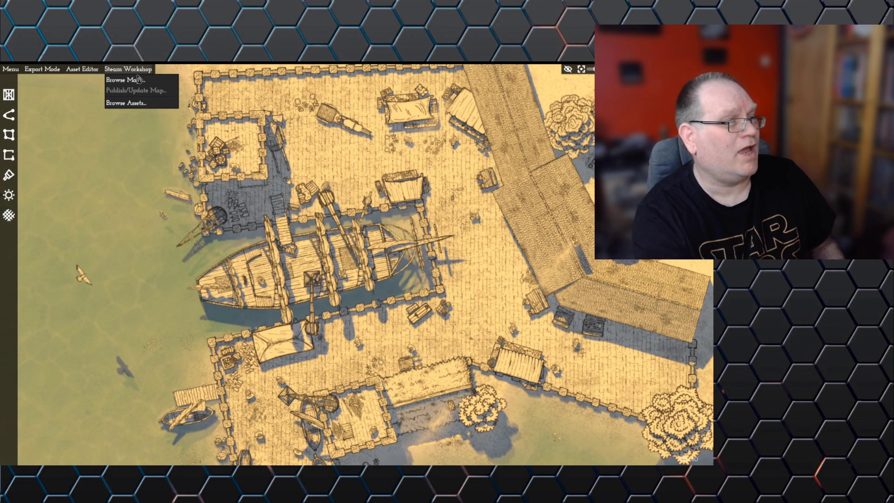
{"action": "left_click", "coordinate": [141, 80]}
{"action": "scroll", "coordinate": [373, 318], "scroll_direction": "down", "scroll_amount": 3}
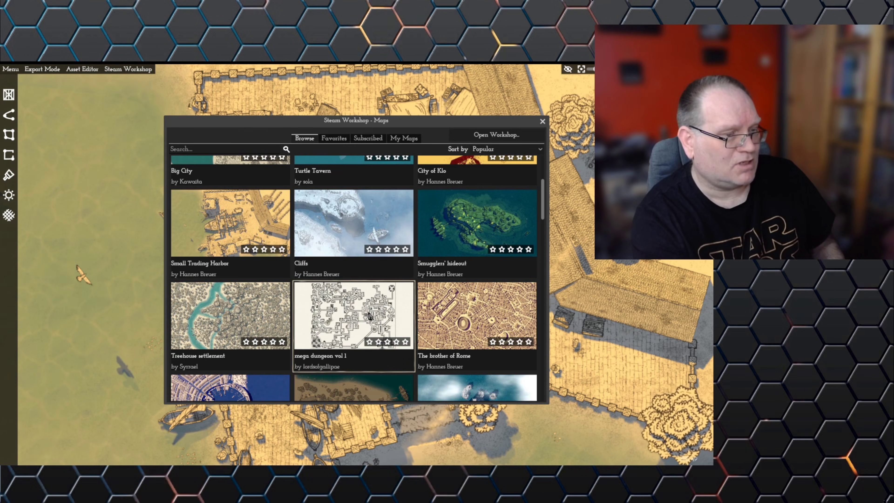
{"action": "left_click", "coordinate": [404, 313]}
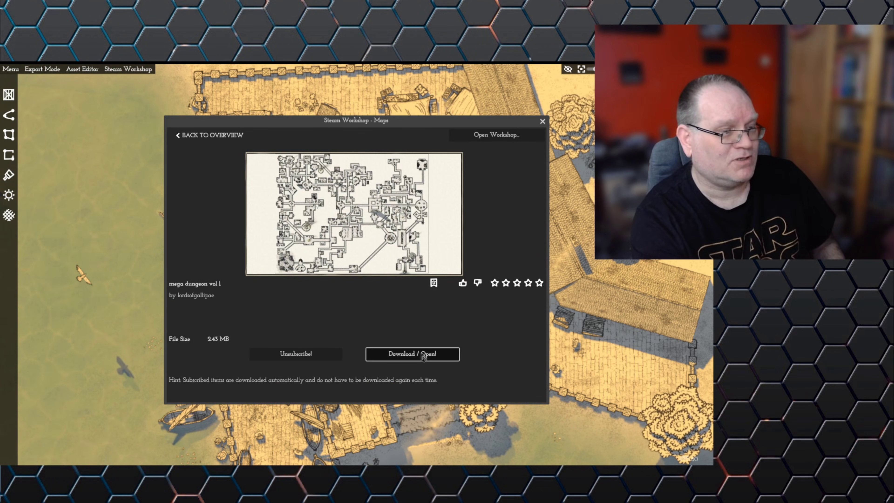
{"action": "left_click", "coordinate": [412, 354]}
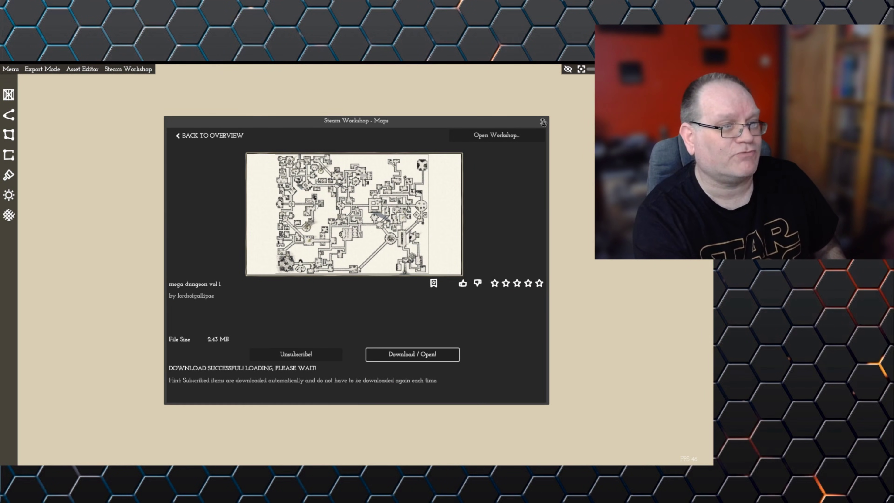
{"action": "left_click", "coordinate": [543, 123]}
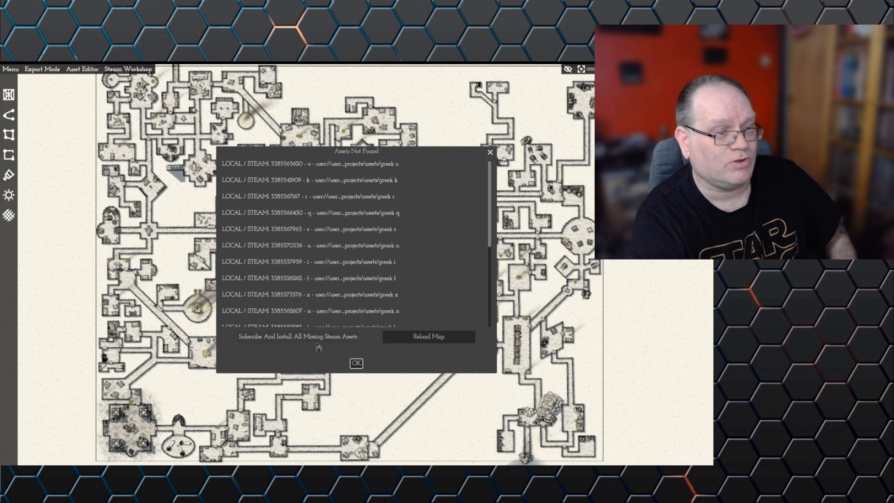
{"action": "left_click", "coordinate": [356, 363]}
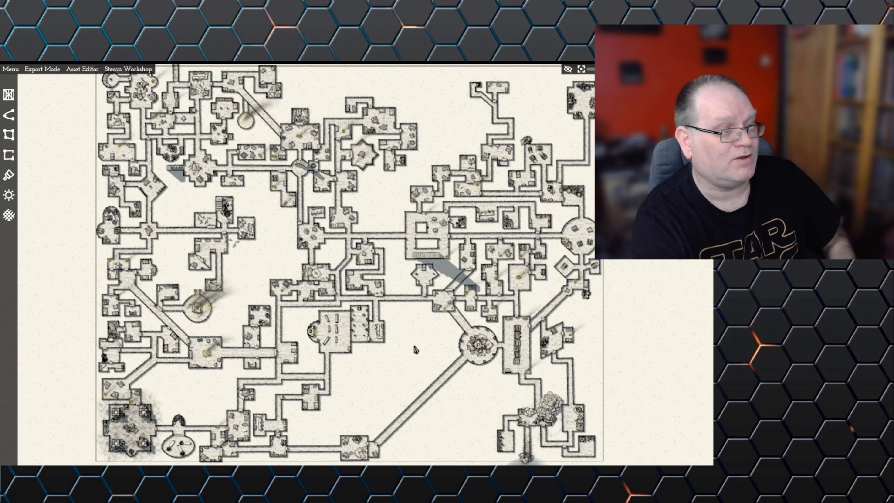
Examine the dungeon map's rooms, corridors and furnishings up close in several areas
{"action": "scroll", "coordinate": [414, 351], "scroll_direction": "up", "scroll_amount": 8}
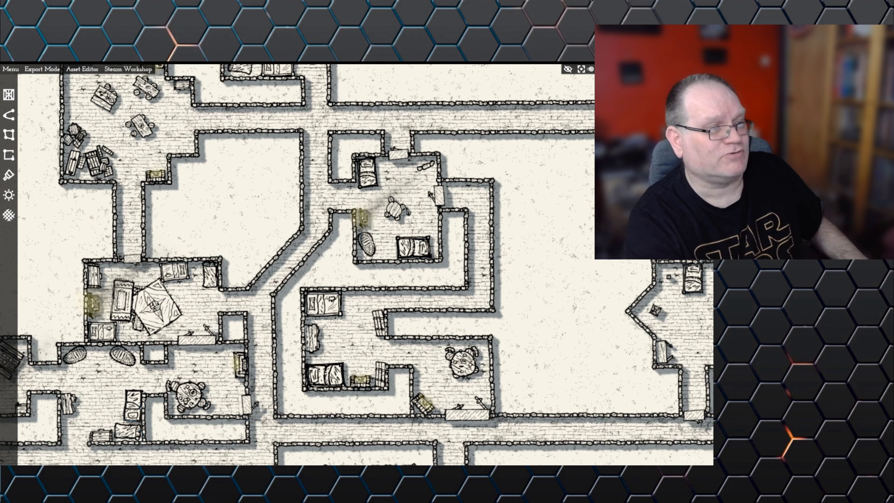
{"action": "key", "text": "Left"}
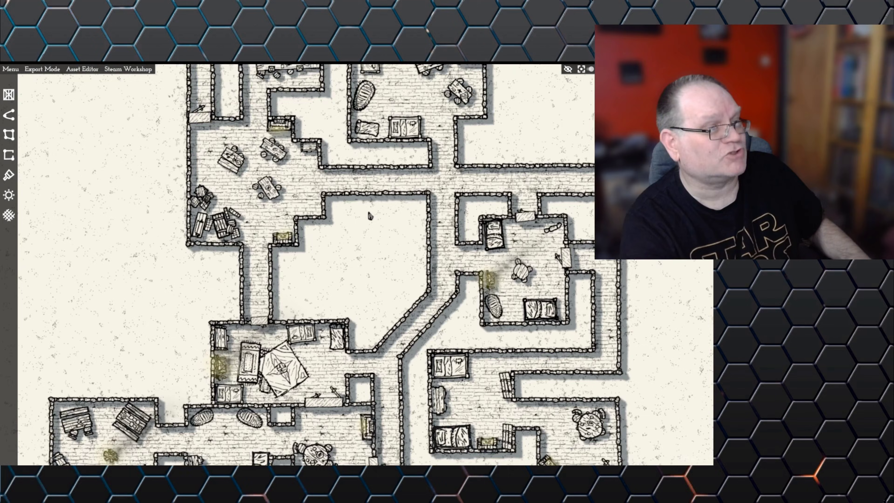
{"action": "scroll", "coordinate": [370, 215], "scroll_direction": "down", "scroll_amount": 6}
{"action": "scroll", "coordinate": [369, 216], "scroll_direction": "up", "scroll_amount": 3}
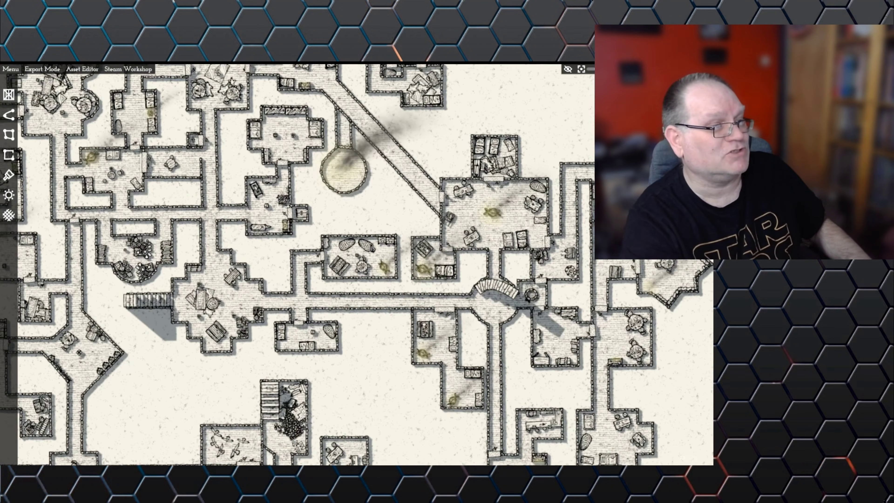
{"action": "scroll", "coordinate": [201, 135], "scroll_direction": "up", "scroll_amount": 3}
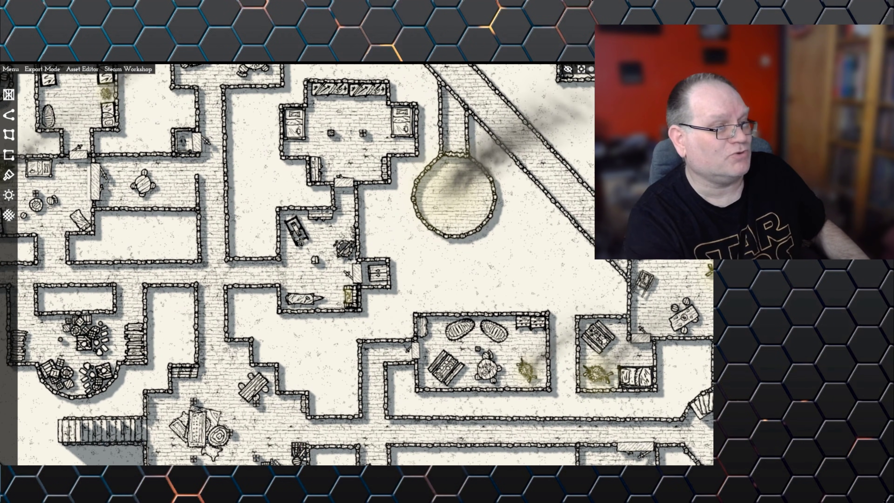
{"action": "key", "text": "1"}
{"action": "key", "text": "Escape"}
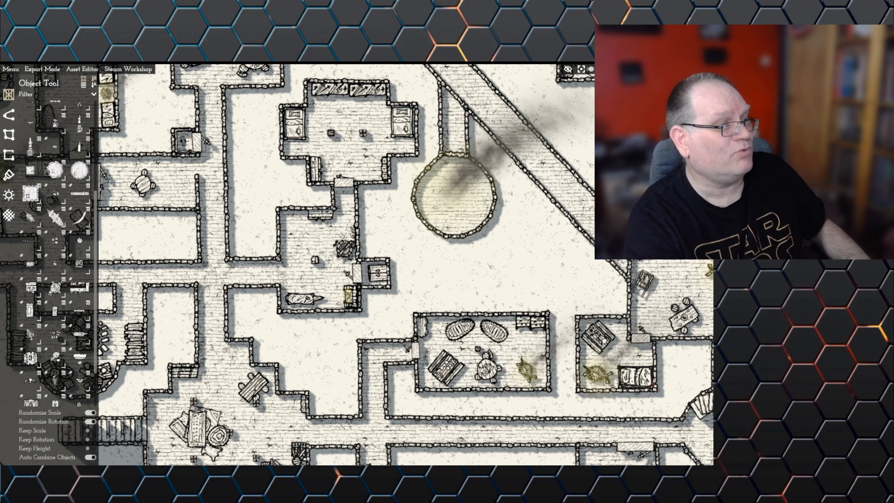
Download and open the "Big City" map from the Steam Workshop and close the map browser
{"action": "left_click", "coordinate": [121, 70]}
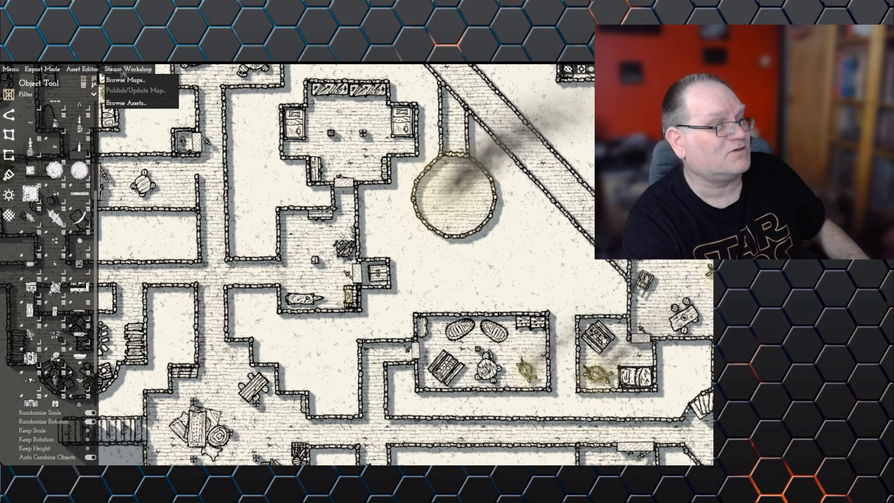
{"action": "left_click", "coordinate": [148, 82]}
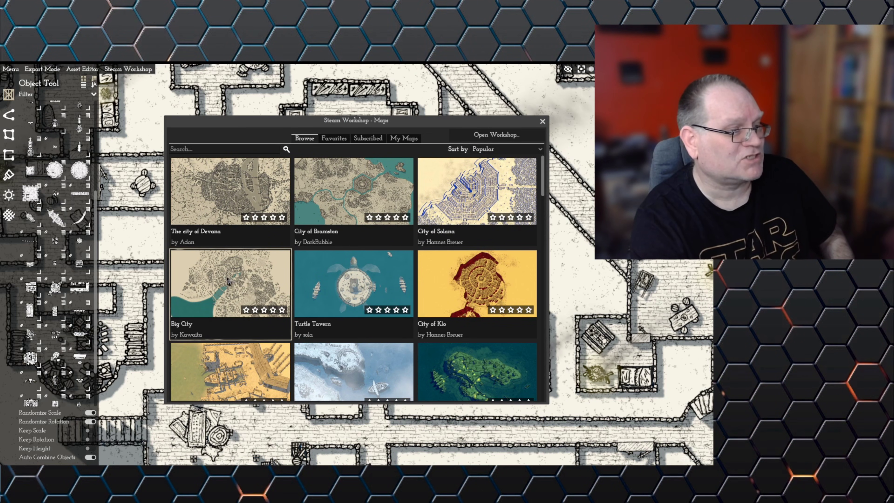
{"action": "left_click", "coordinate": [236, 285]}
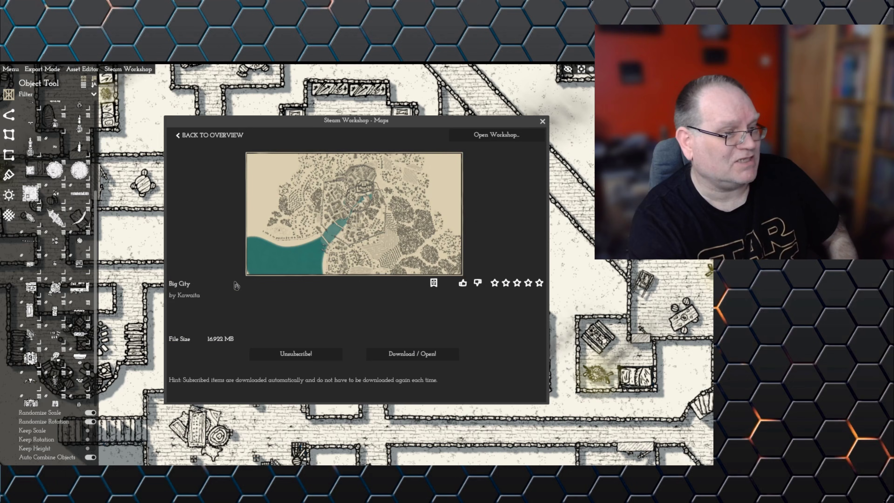
{"action": "left_click", "coordinate": [444, 358]}
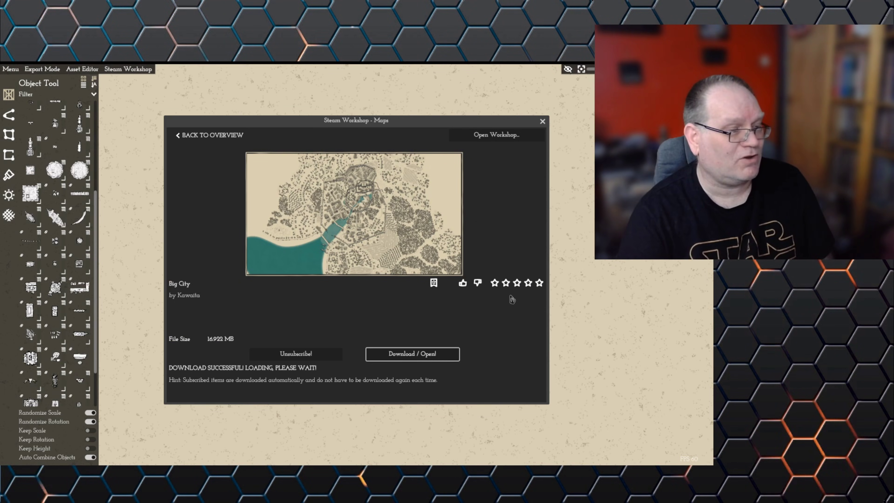
{"action": "left_click", "coordinate": [542, 122]}
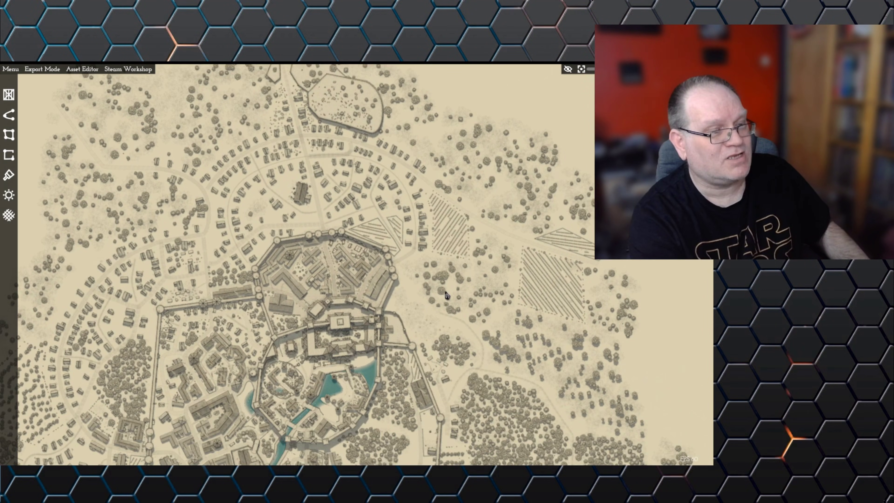
Download and open the Steam Workshop map "The brother of Rome" and inspect the city blocks below the large amphitheatre
{"action": "left_click", "coordinate": [127, 69]}
{"action": "left_click", "coordinate": [138, 84]}
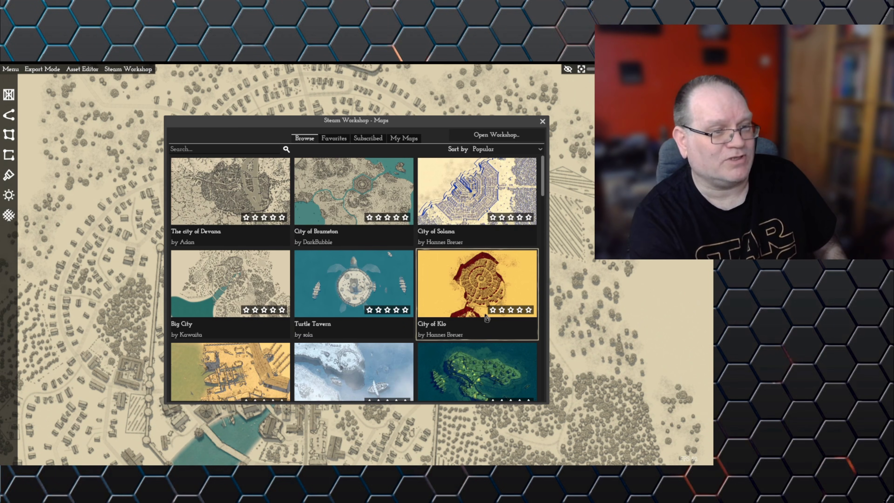
{"action": "scroll", "coordinate": [451, 295], "scroll_direction": "down", "scroll_amount": 3}
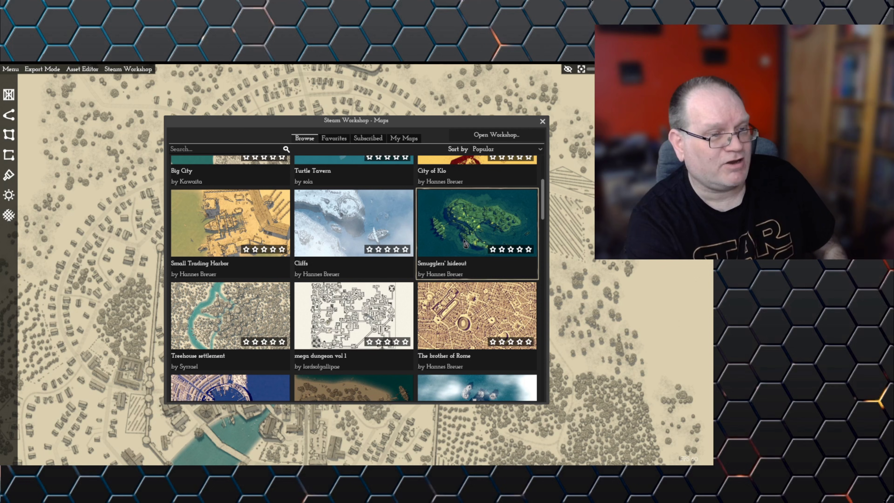
{"action": "scroll", "coordinate": [465, 243], "scroll_direction": "down", "scroll_amount": 2}
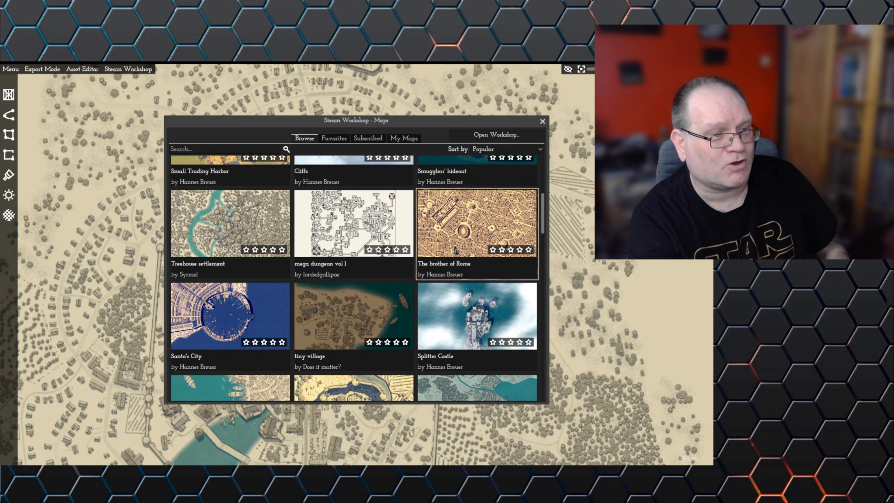
{"action": "left_click", "coordinate": [458, 240]}
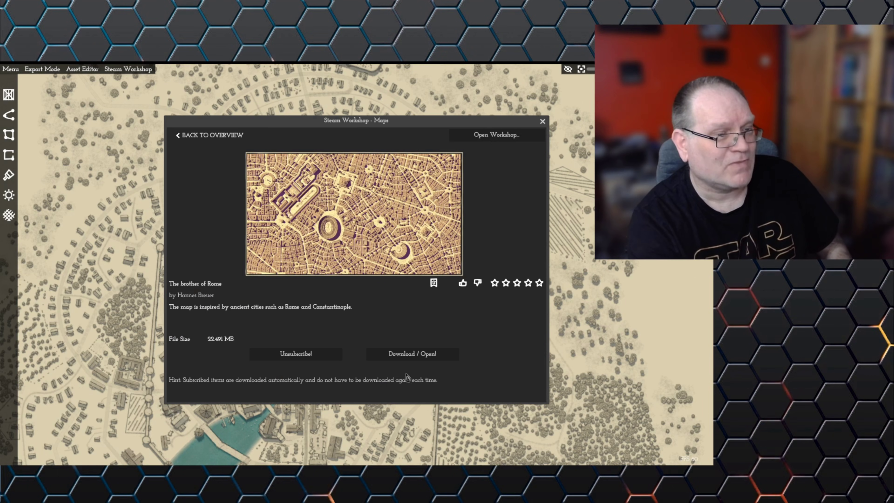
{"action": "left_click", "coordinate": [412, 356]}
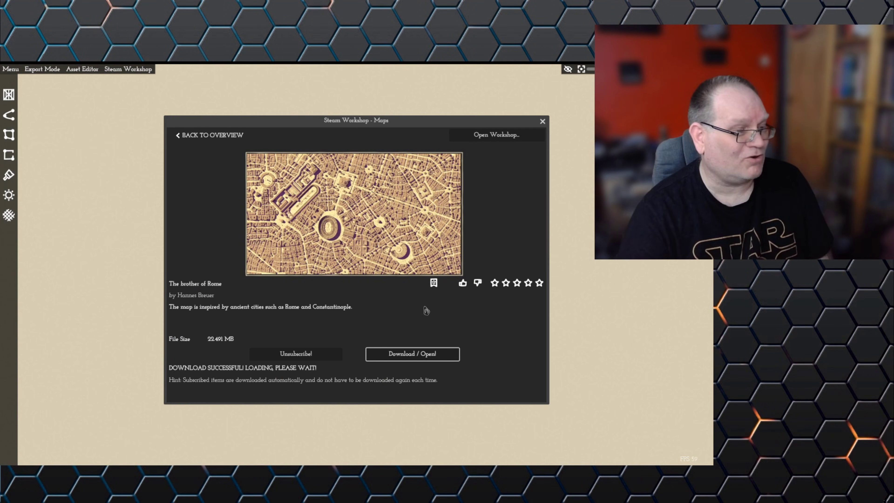
{"action": "left_click", "coordinate": [543, 121]}
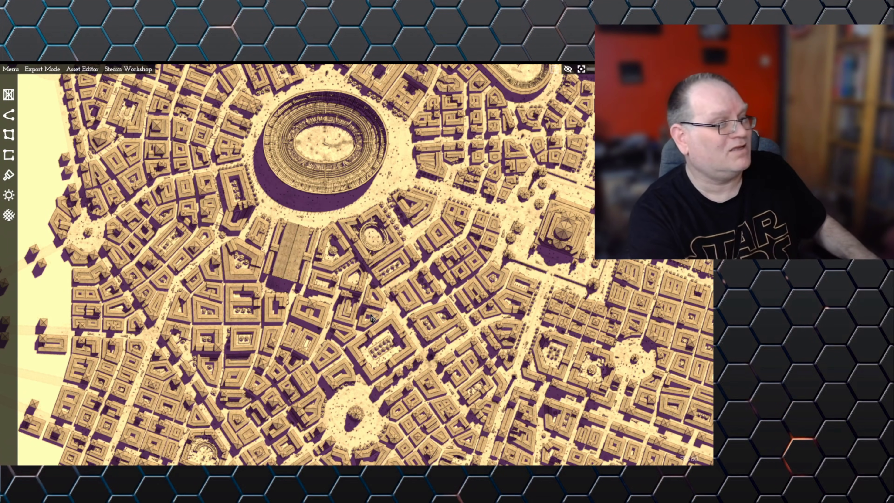
{"action": "scroll", "coordinate": [352, 309], "scroll_direction": "up", "scroll_amount": 1}
{"action": "scroll", "coordinate": [355, 284], "scroll_direction": "up", "scroll_amount": 6}
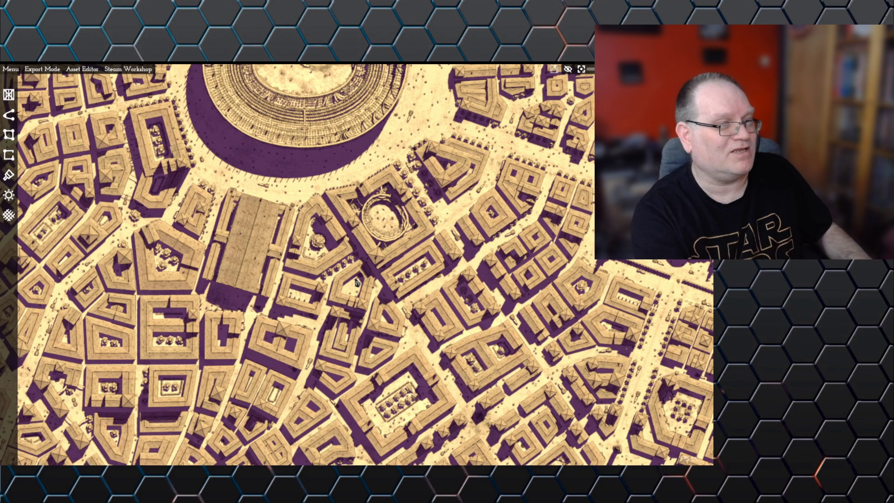
Examine the courtyard housing blocks up close, from the long hall south-west to the edge of the built-up city
{"action": "scroll", "coordinate": [357, 284], "scroll_direction": "up", "scroll_amount": 2}
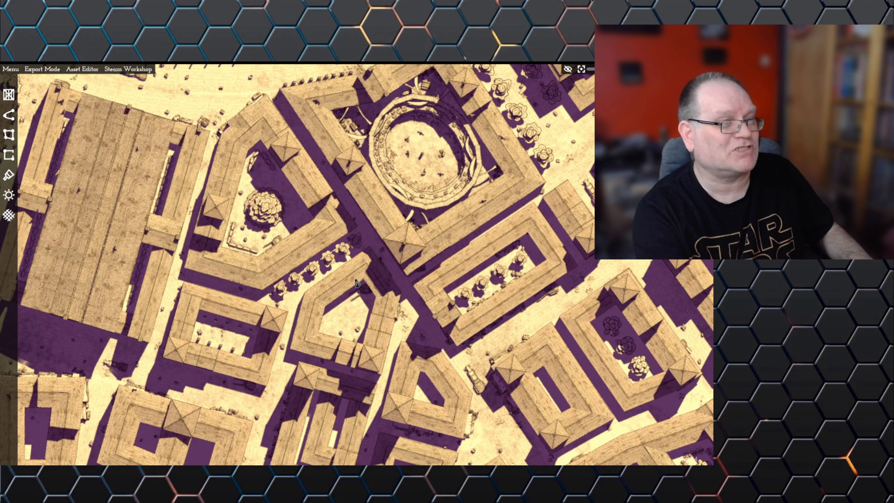
{"action": "key", "text": "a"}
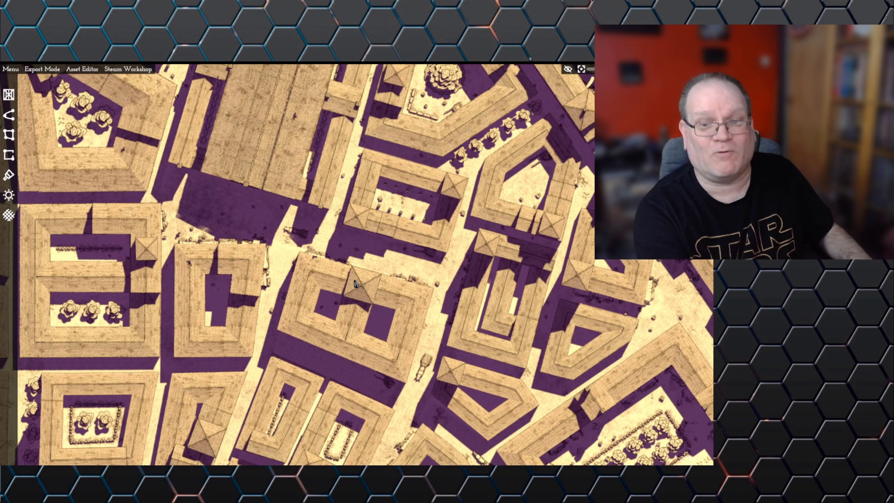
{"action": "key", "text": "a"}
{"action": "key", "text": "s"}
{"action": "key", "text": "a"}
{"action": "key", "text": "s"}
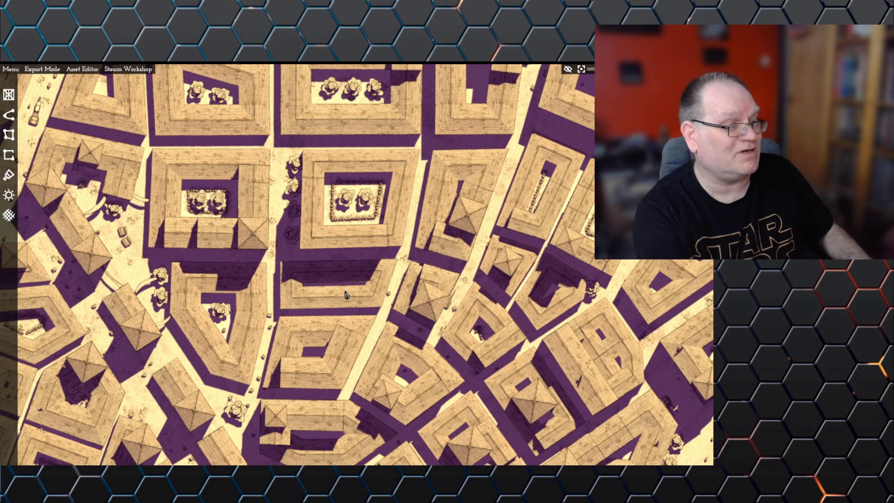
{"action": "key", "text": "a"}
{"action": "key", "text": "s"}
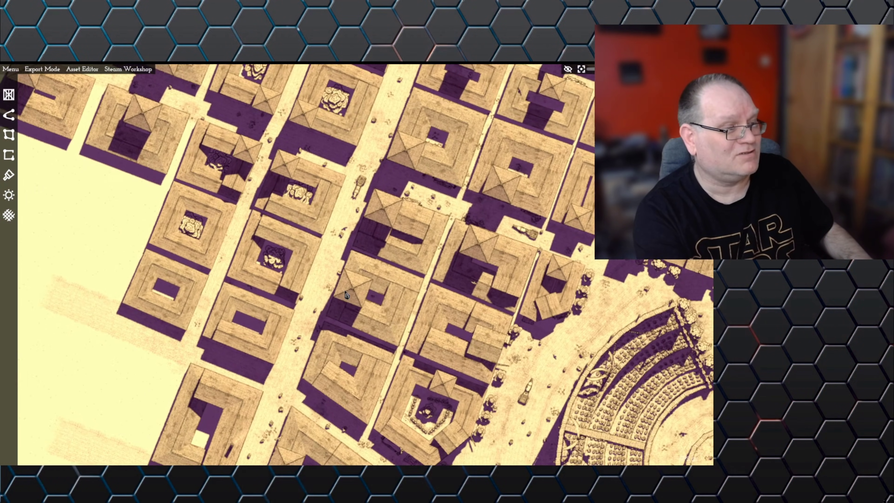
Inspect the semicircular theatre with its seating rows and round central stage
{"action": "key", "text": "d"}
{"action": "key", "text": "s"}
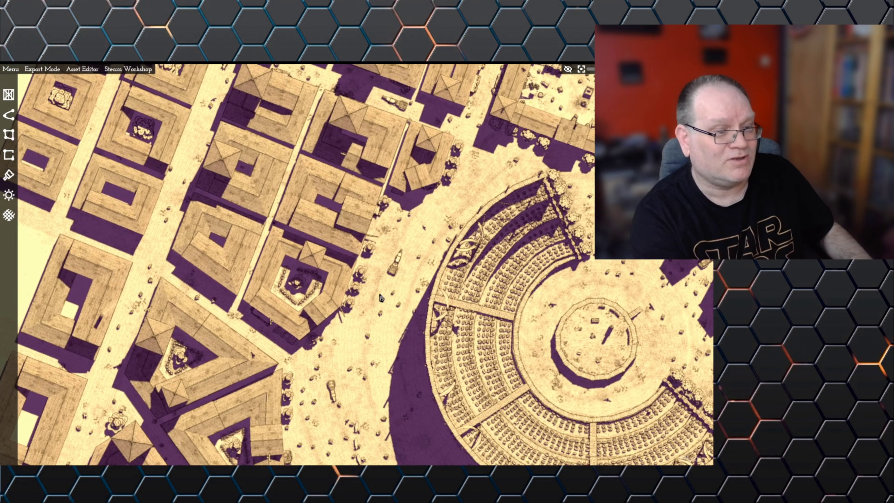
{"action": "scroll", "coordinate": [424, 318], "scroll_direction": "down", "scroll_amount": 1}
{"action": "key", "text": "d"}
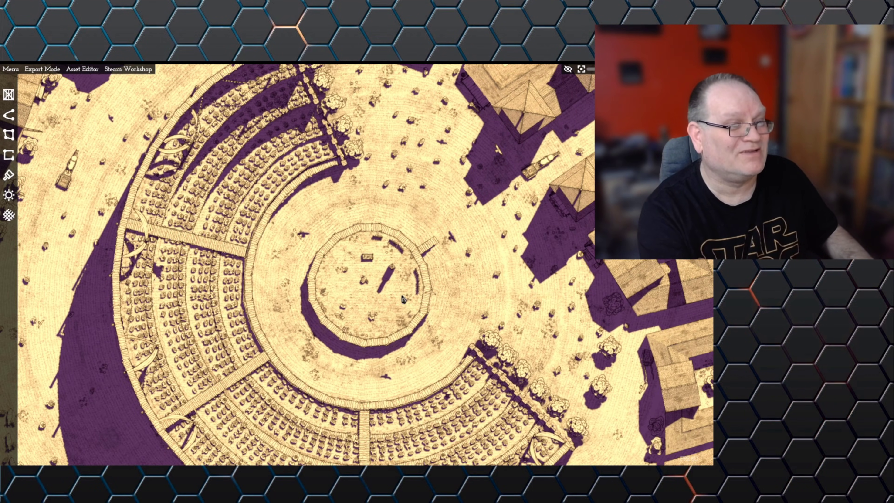
Examine the streets and rooftops north-east of the theatre, as far as the open square with the round-roofed buildings
{"action": "key", "text": "d"}
{"action": "key", "text": "w"}
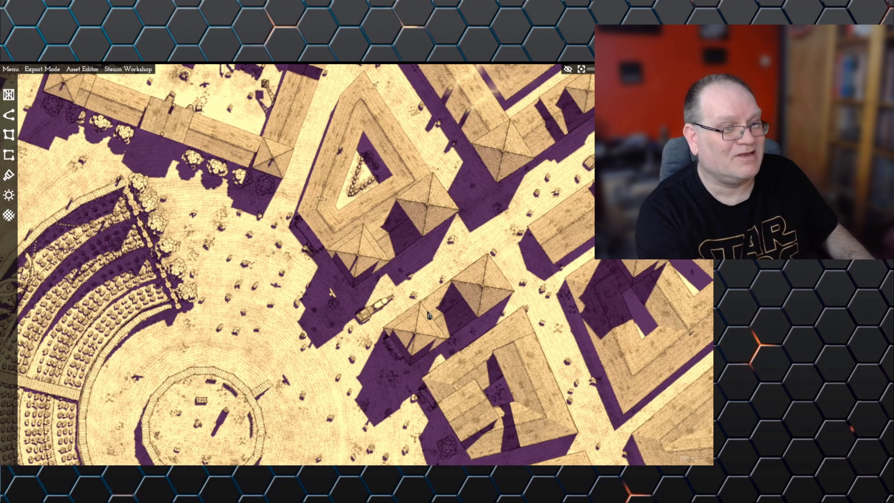
{"action": "key", "text": "w"}
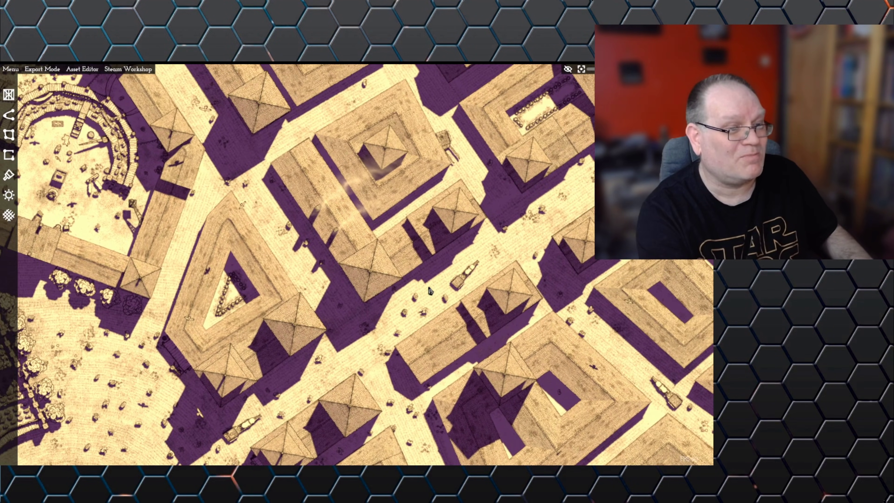
{"action": "key", "text": "d"}
{"action": "key", "text": "w"}
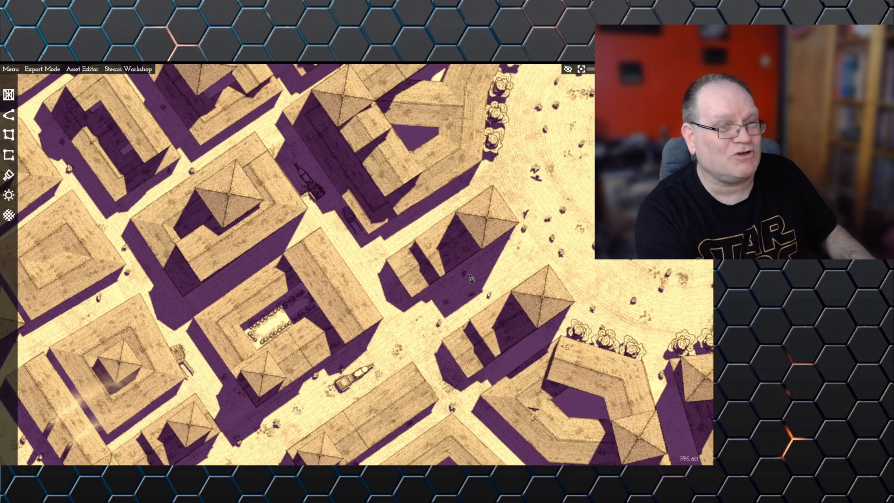
{"action": "key", "text": "w"}
{"action": "key", "text": "d"}
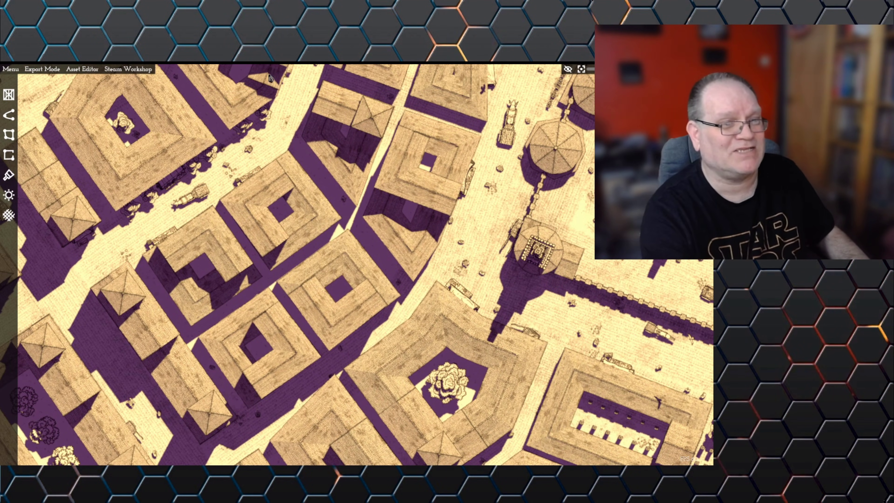
{"action": "key", "text": "a"}
{"action": "key", "text": "w+d"}
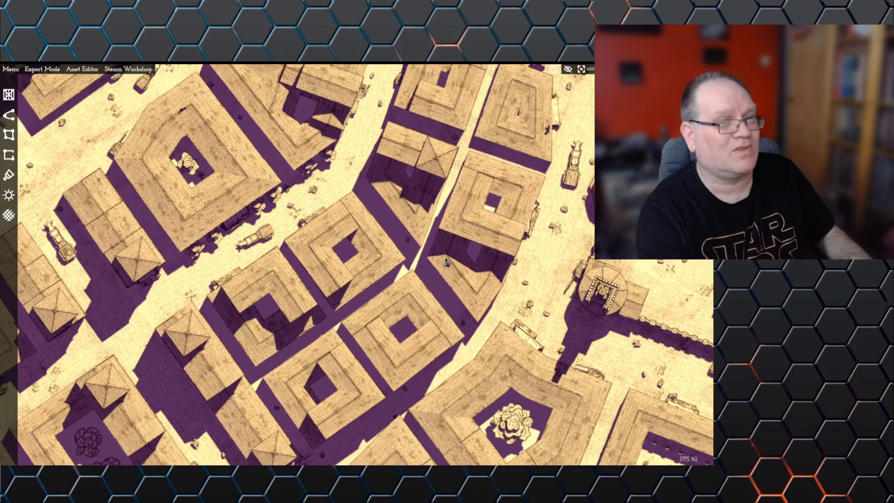
{"action": "key", "text": "w+d"}
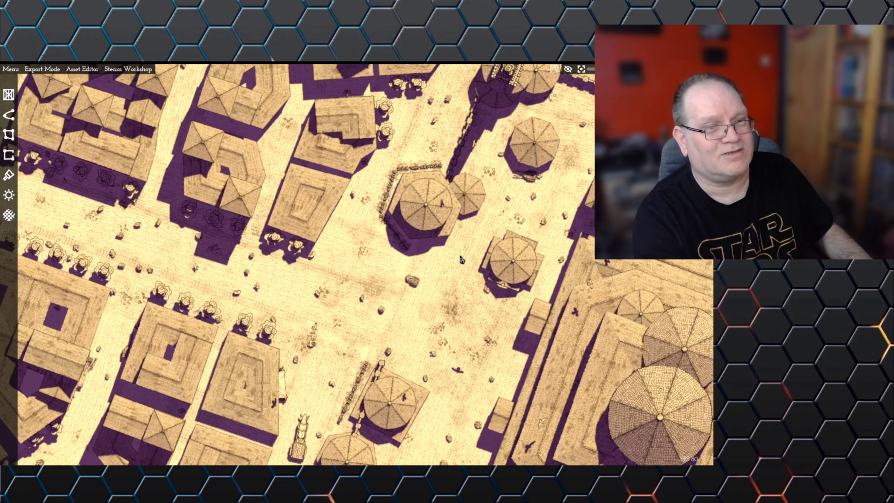